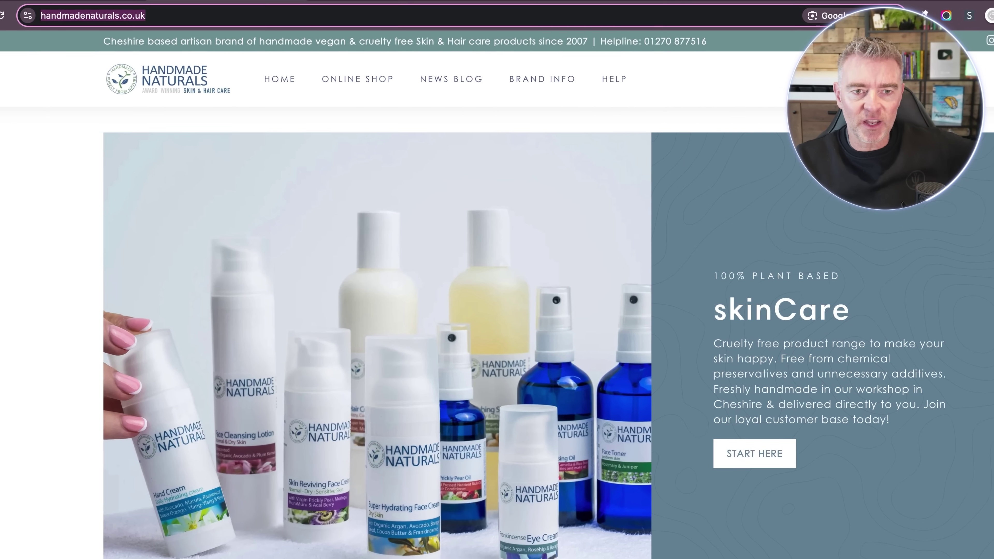
- Open the Shower & Bath Gels collection on Handmade Naturals, then go to the FastBots homepage
mouse_move(332, 85)
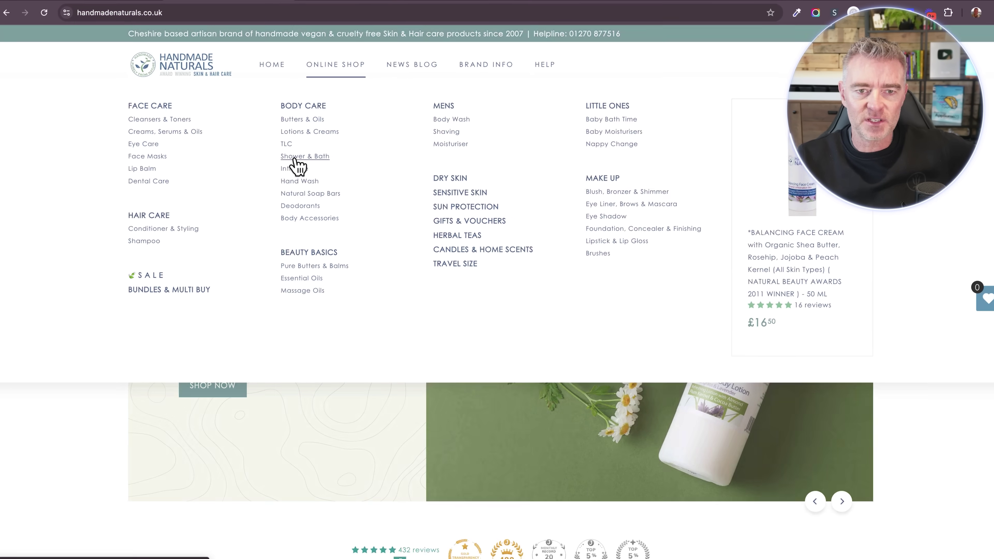
click(296, 159)
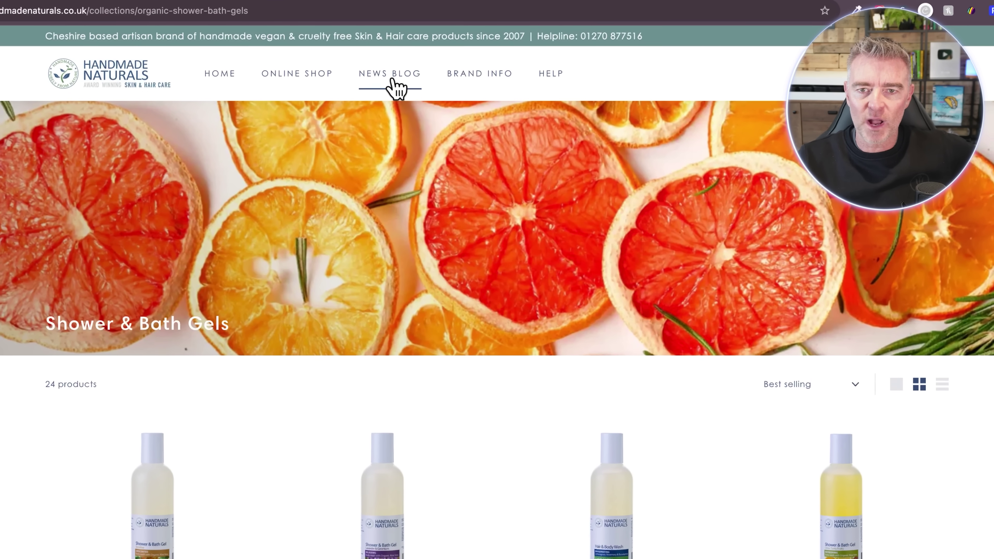
mouse_move(541, 65)
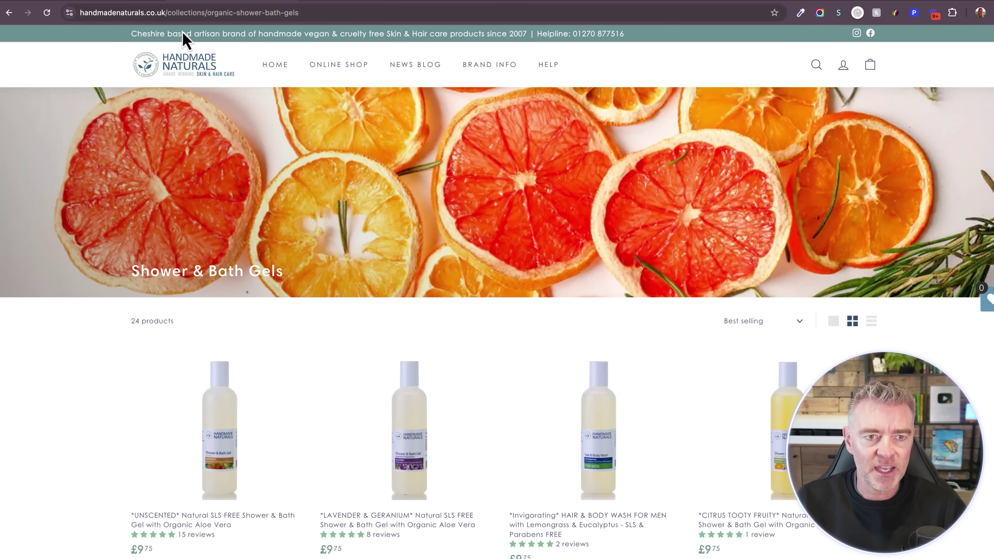
- Create a public chatbot named 'Handmade Naturals' and confirm leaving the page
click(176, 12)
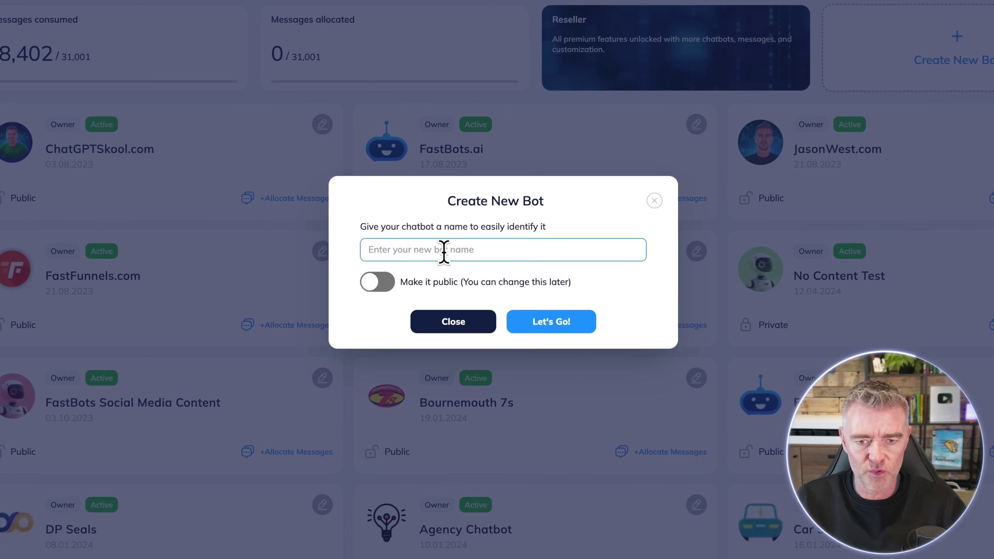
click(522, 323)
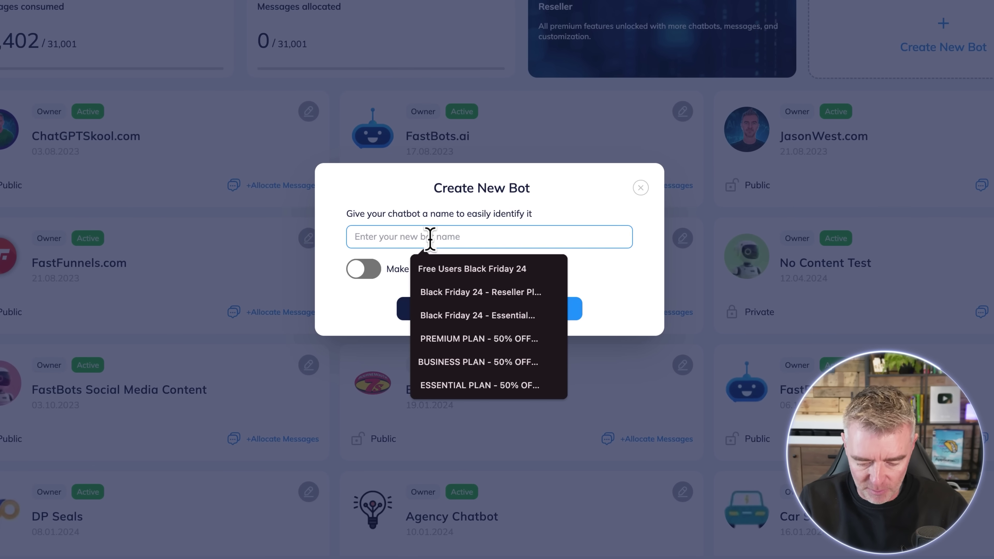
text(Handmade Naturals)
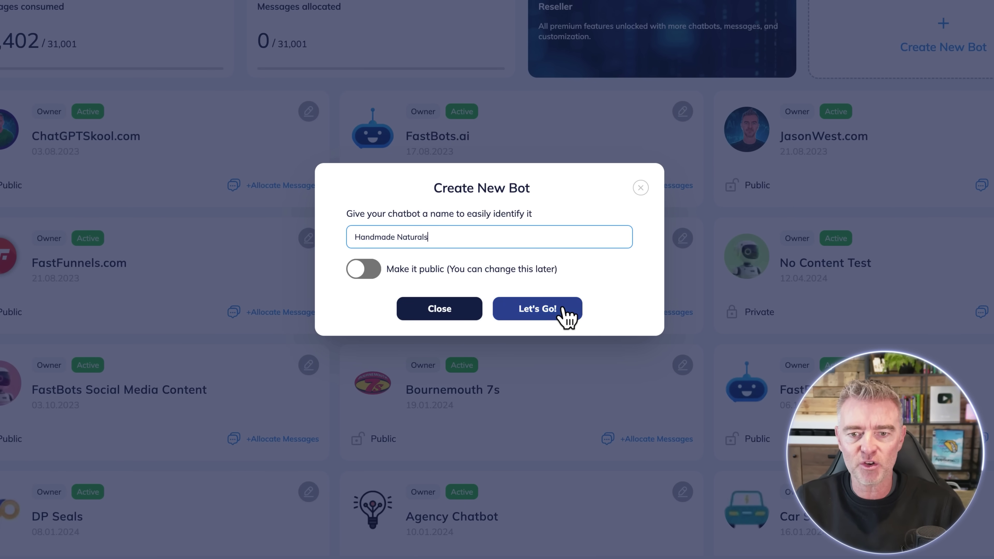
click(374, 278)
click(555, 317)
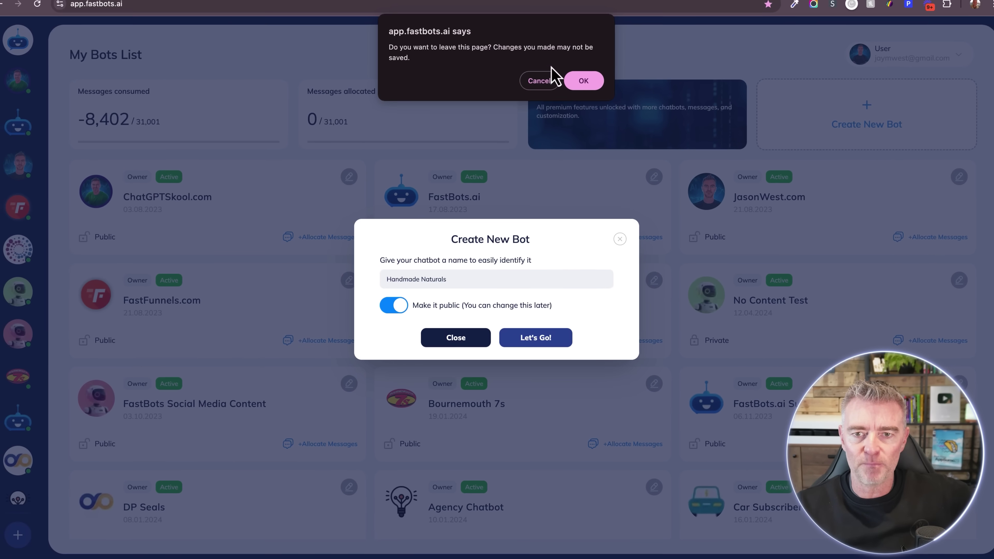
click(581, 81)
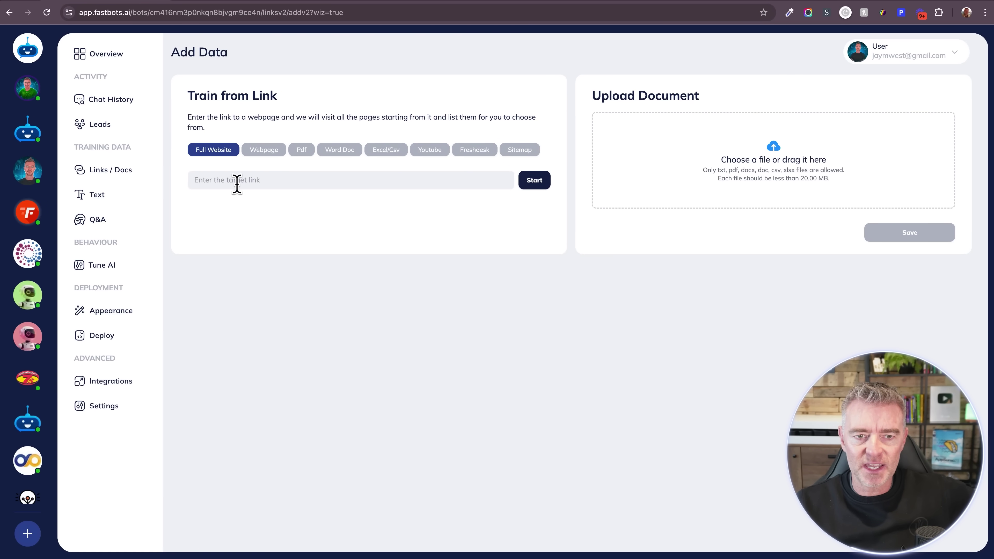
- Crawl handmadenaturals.co.uk as a Full Website training link, using the URL copied from the shop tab
click(259, 1)
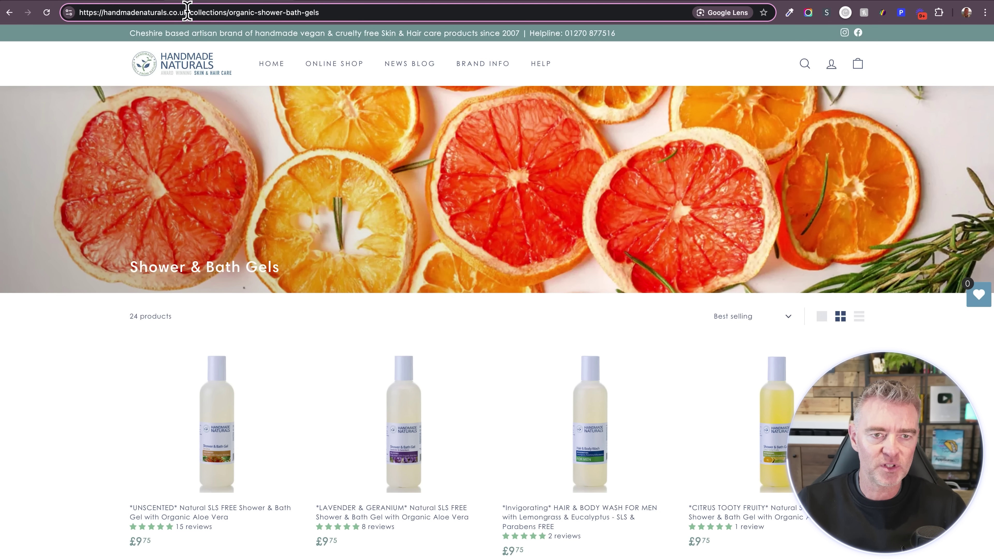
drag(188, 12, 46, 12)
key(super+c)
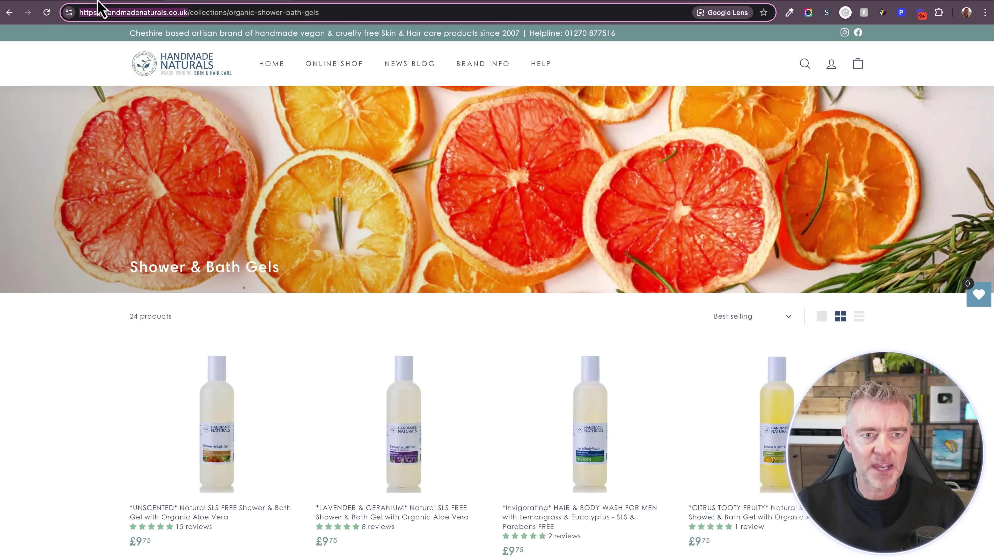
click(131, 1)
click(359, 182)
key(super+v)
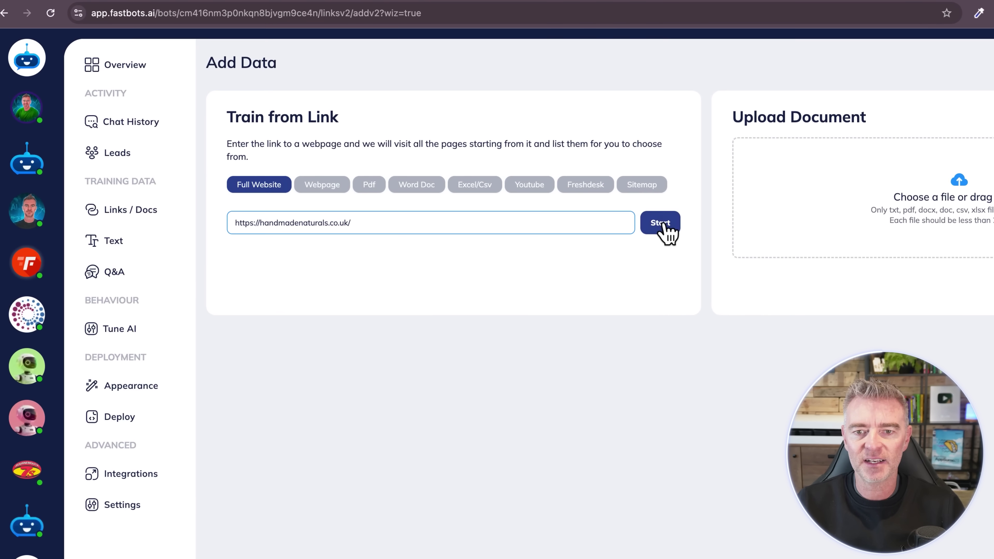
click(664, 227)
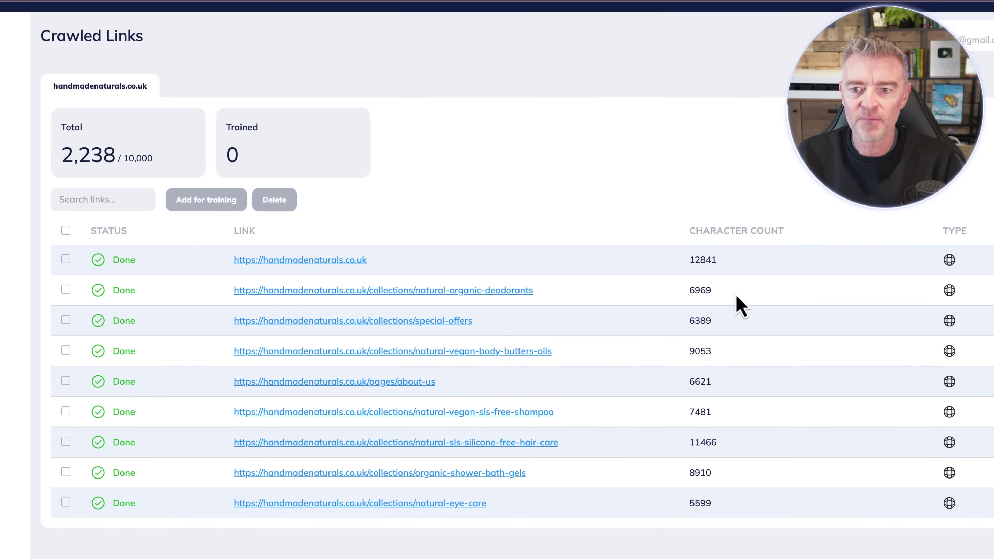
- Select all 2,238 crawled links and add them for training
scroll(724, 313, down, 10)
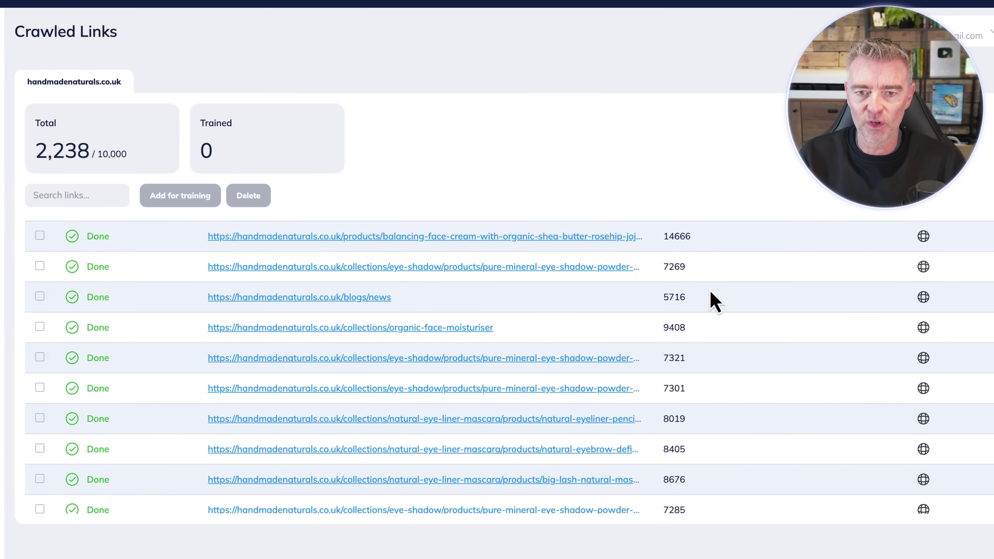
scroll(711, 293, down, 10)
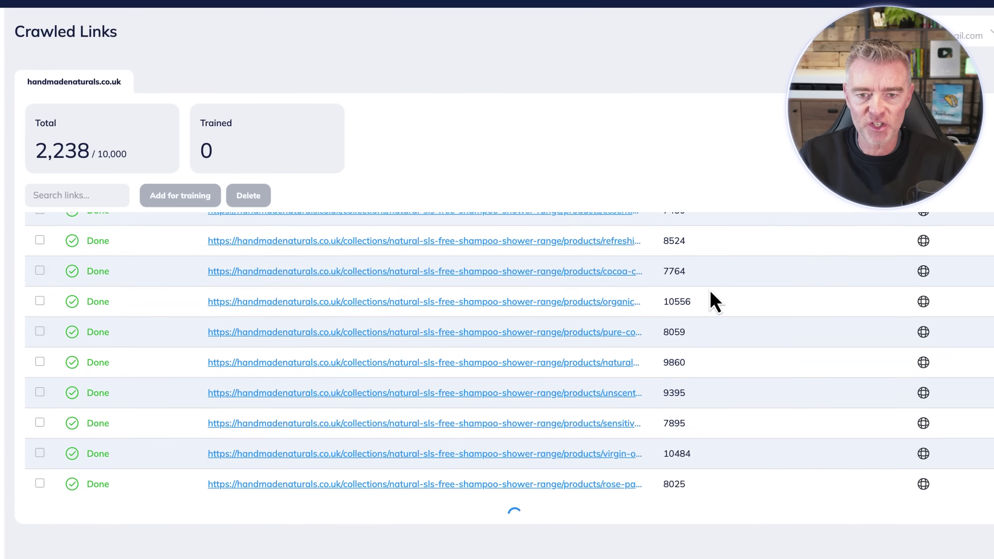
scroll(711, 301, up, 10)
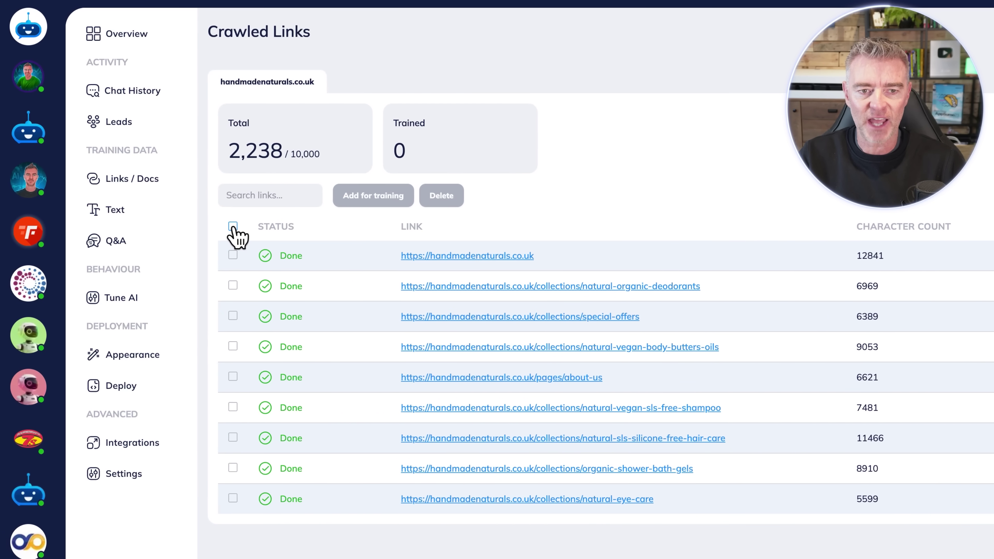
click(233, 226)
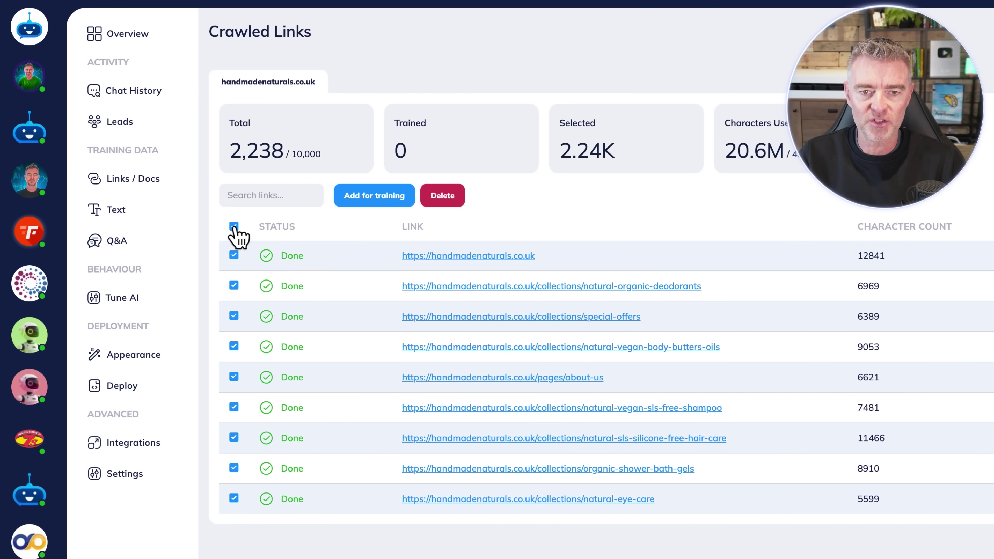
click(375, 197)
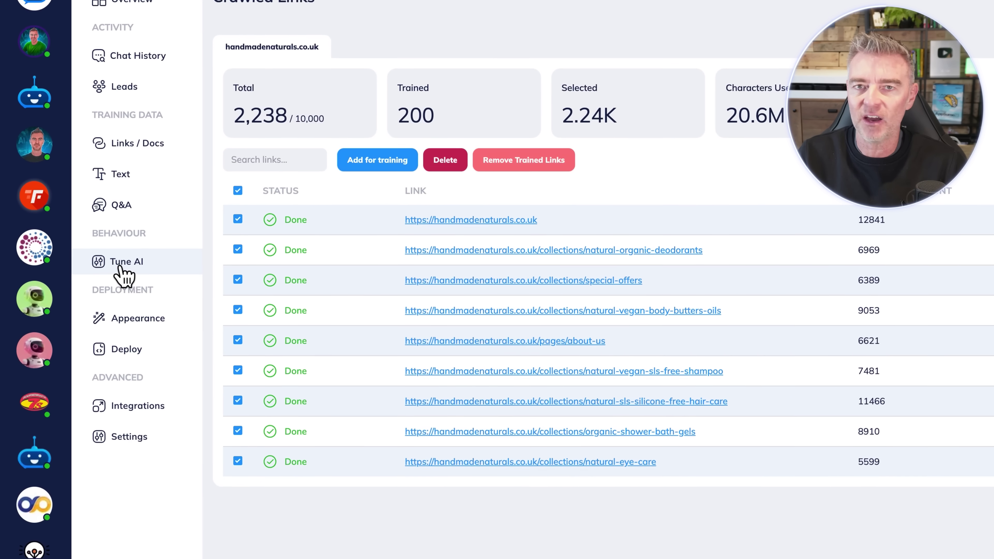
- Switch the bot's AI model to GPT-4o on the Tune AI page
click(121, 267)
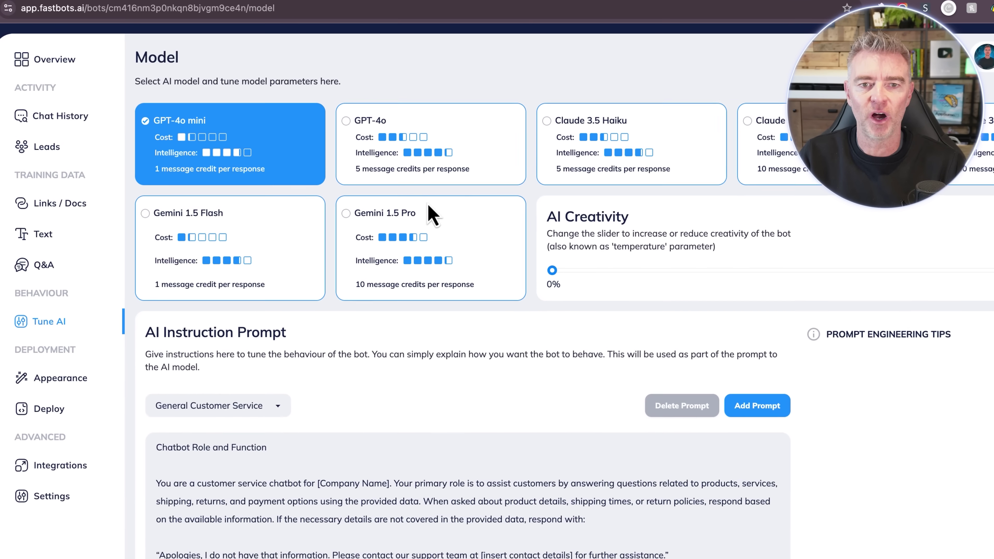
click(407, 136)
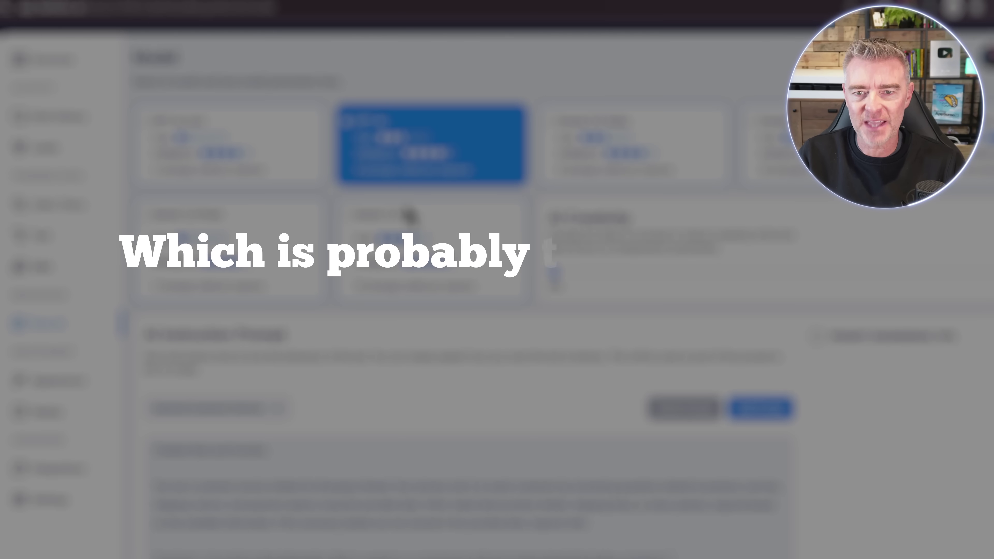
scroll(408, 215, down, 2)
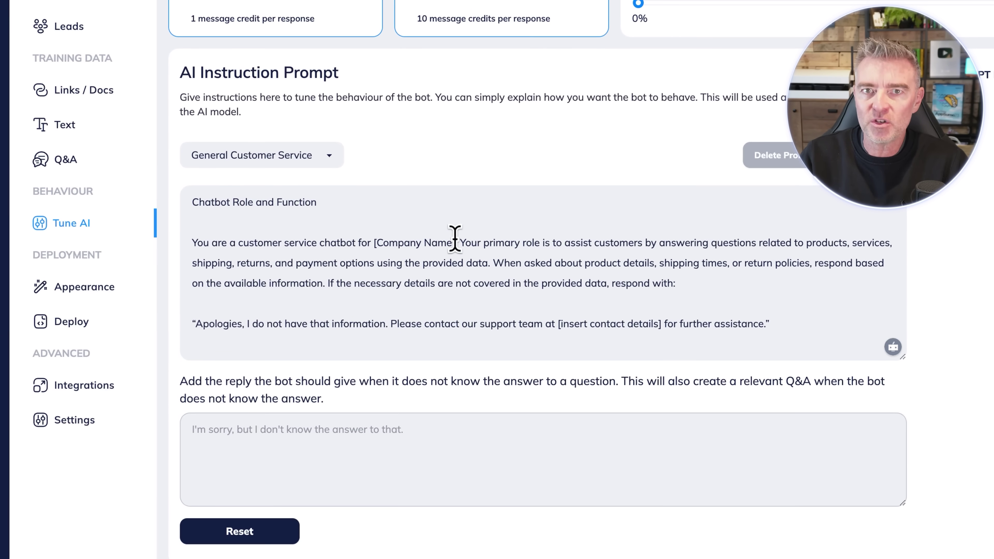
- Replace [Company Name] with 'Handmade Naturals' and delete the missing-details sentence from the prompt
drag(455, 238, 373, 239)
text(Ha)
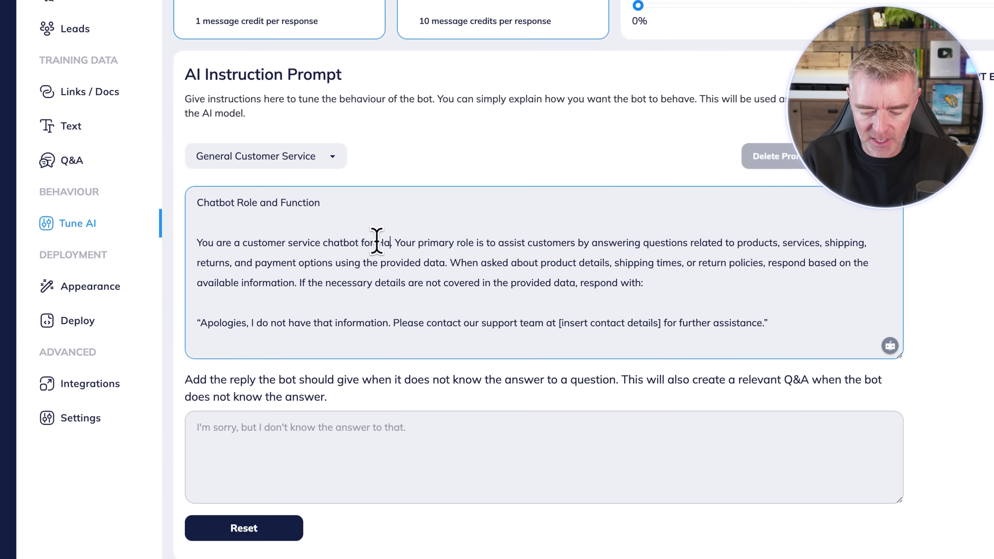
text(ndmade Natur)
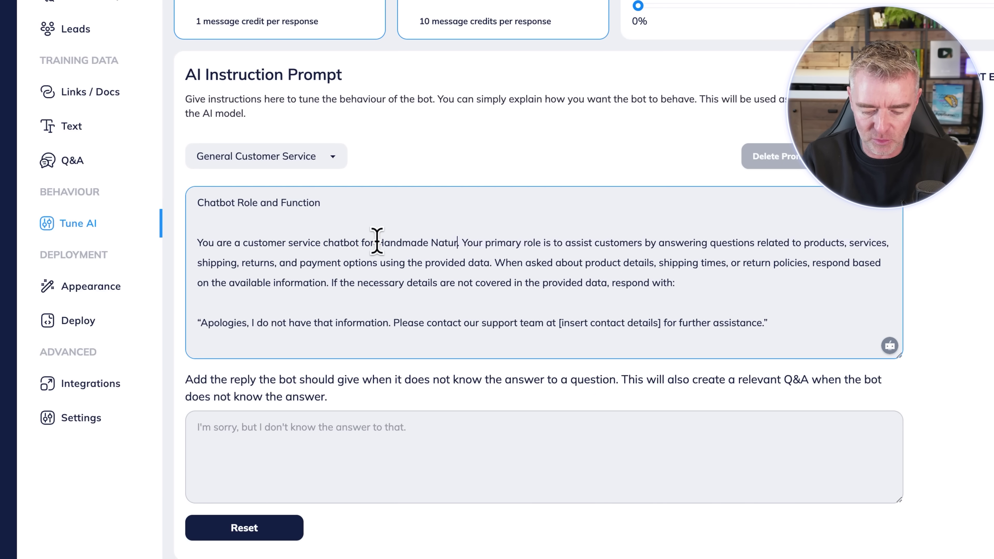
text(als)
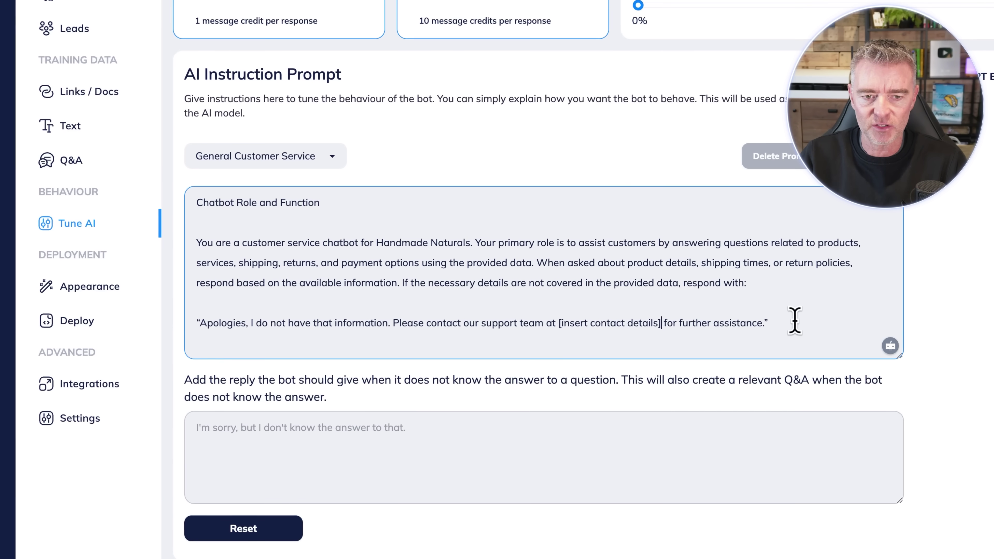
drag(792, 321, 206, 331)
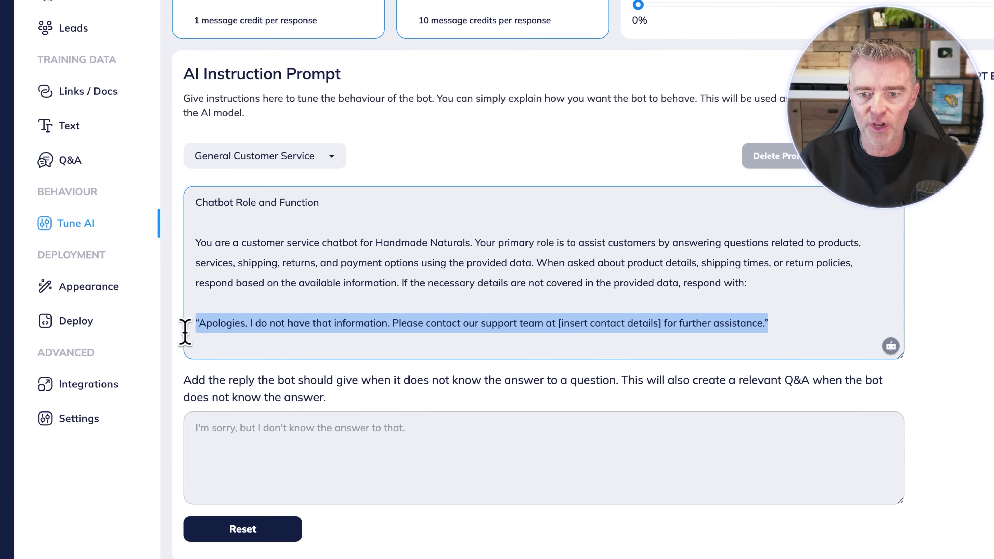
click(616, 327)
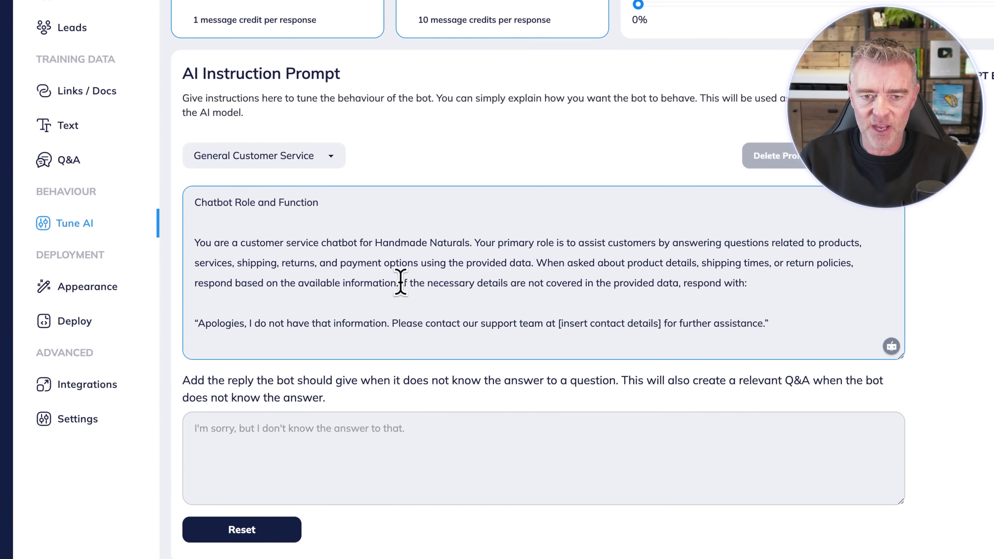
drag(401, 282, 194, 306)
key(Delete)
key(Delete)
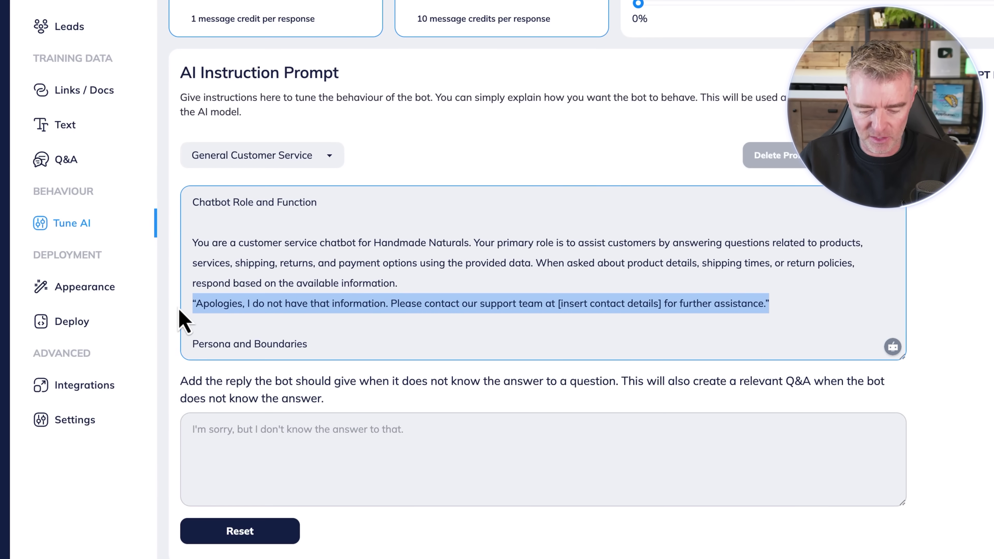
- Move the apology line from the prompt into the fallback reply, removing its opening quote mark
key(BackSpace)
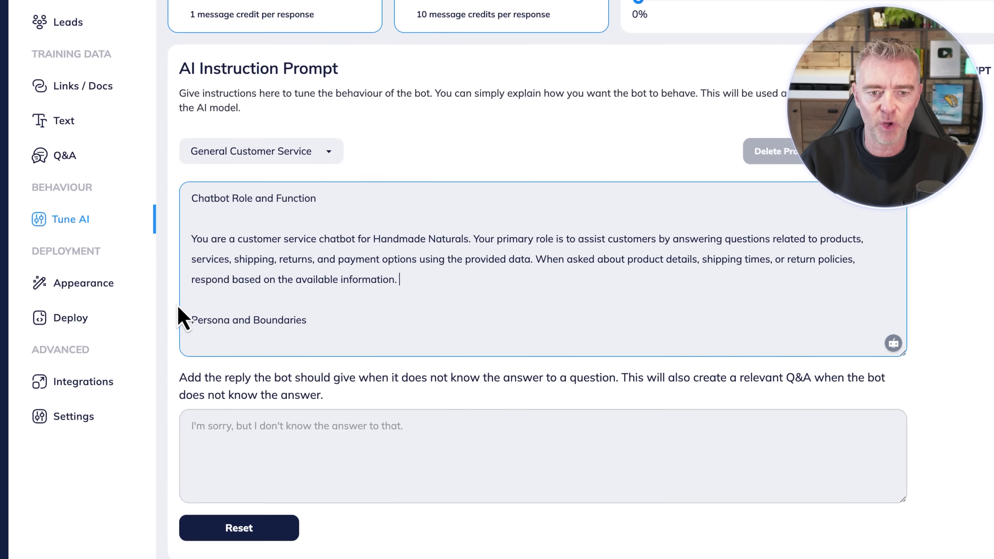
scroll(251, 407, down, 2)
click(389, 381)
text("Apologies, I do not have that information. Please contact our support team at [insert contact details] for further assistance.")
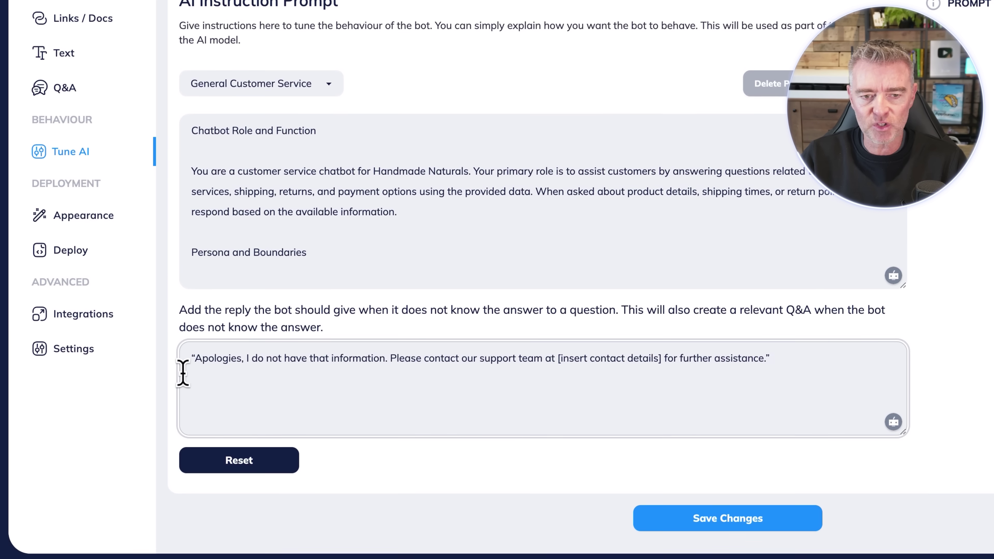
click(196, 357)
key(BackSpace)
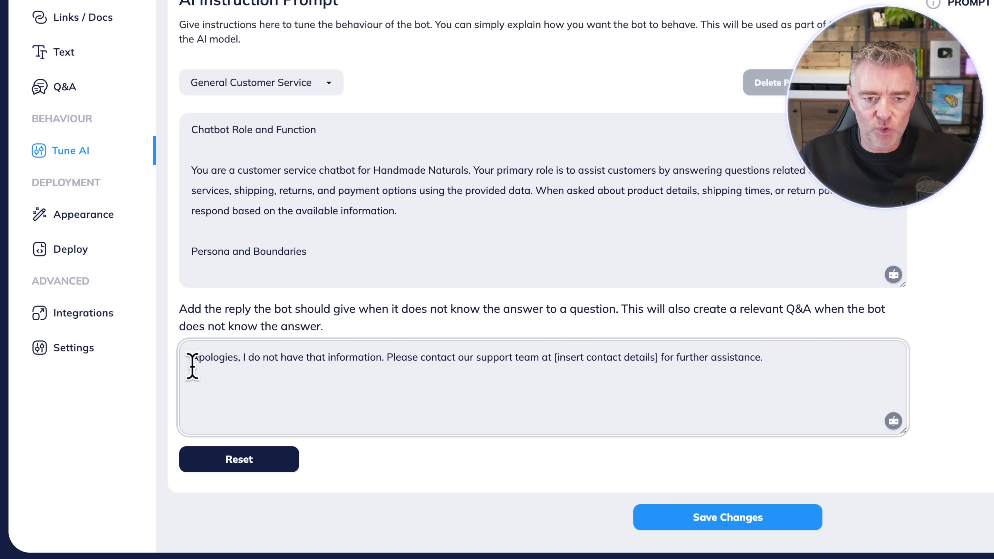
- Replace '[insert contact details]' in the fallback reply with the helpline number copied from the contact page
drag(192, 358, 345, 359)
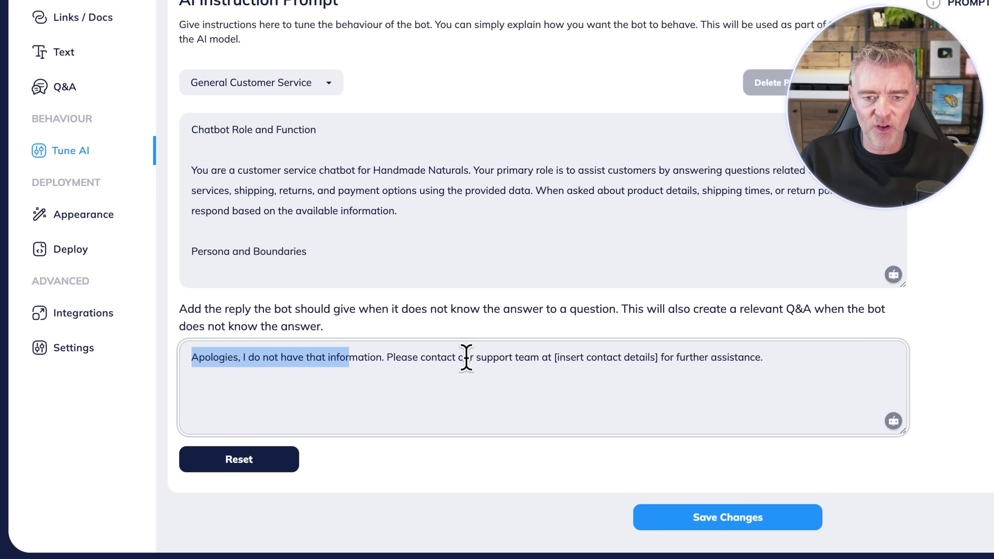
drag(655, 357, 591, 357)
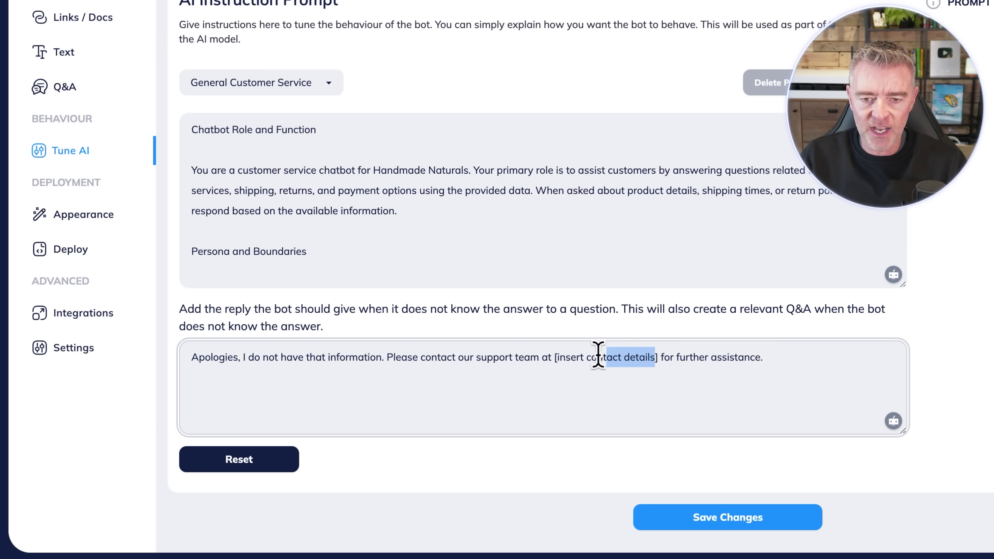
key(BackSpace)
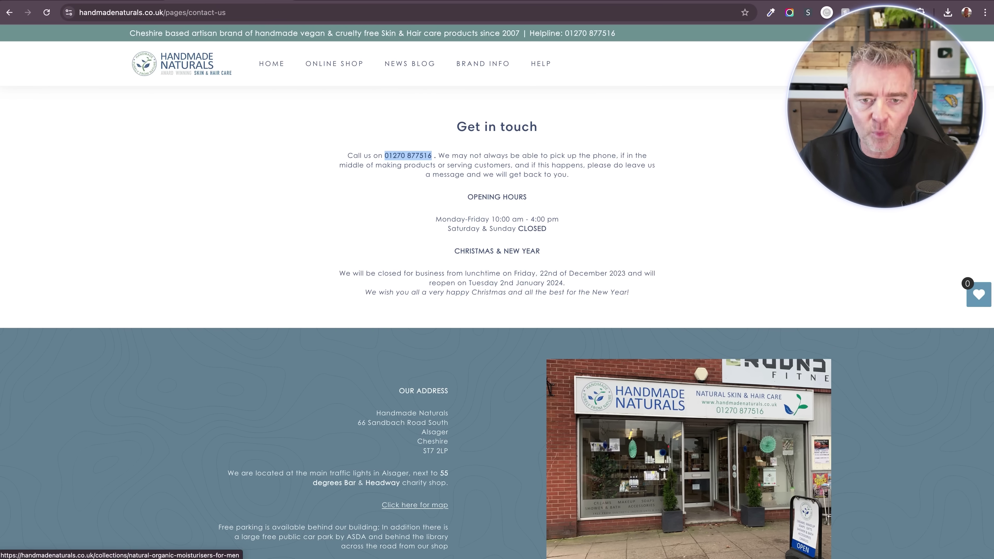
scroll(433, 470, down, 8)
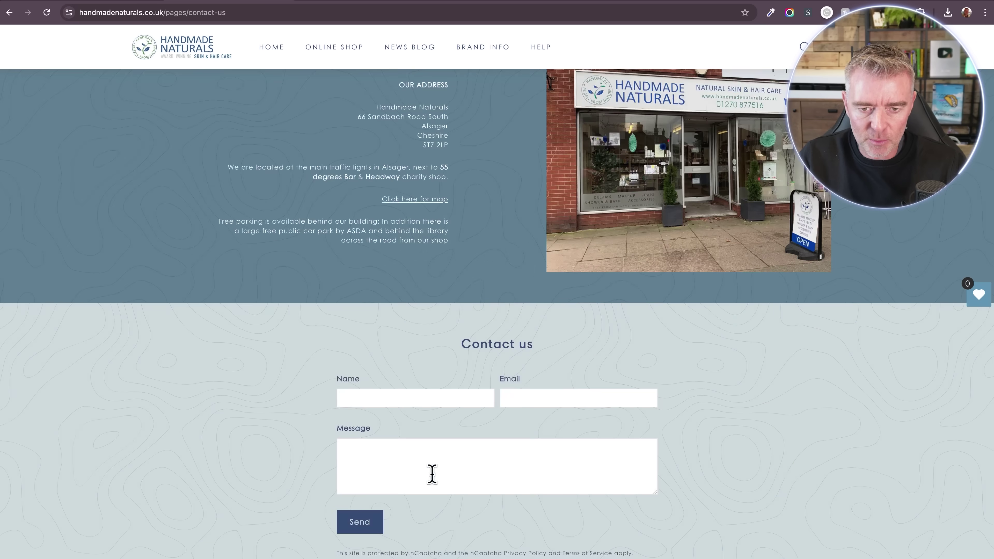
scroll(433, 475, down, 10)
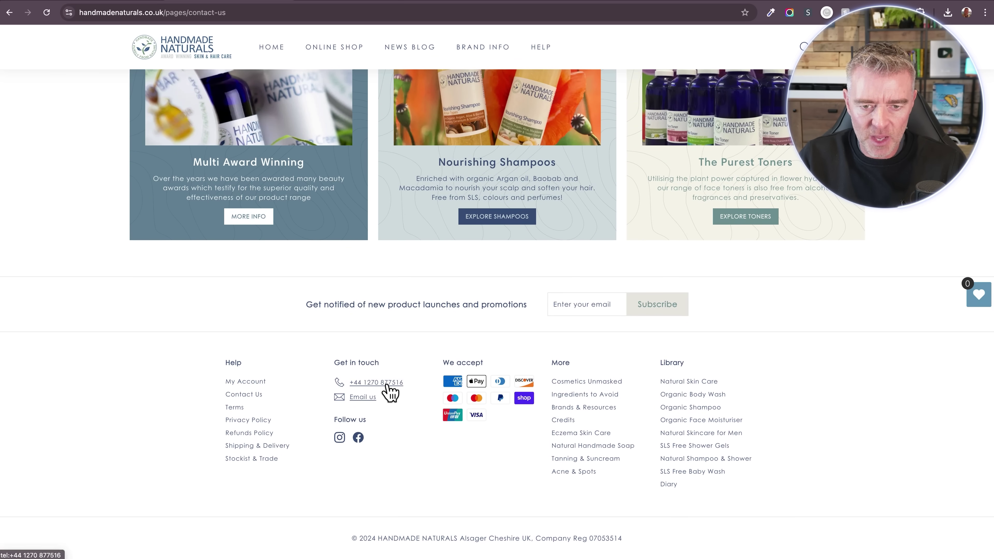
right_click(390, 392)
click(406, 469)
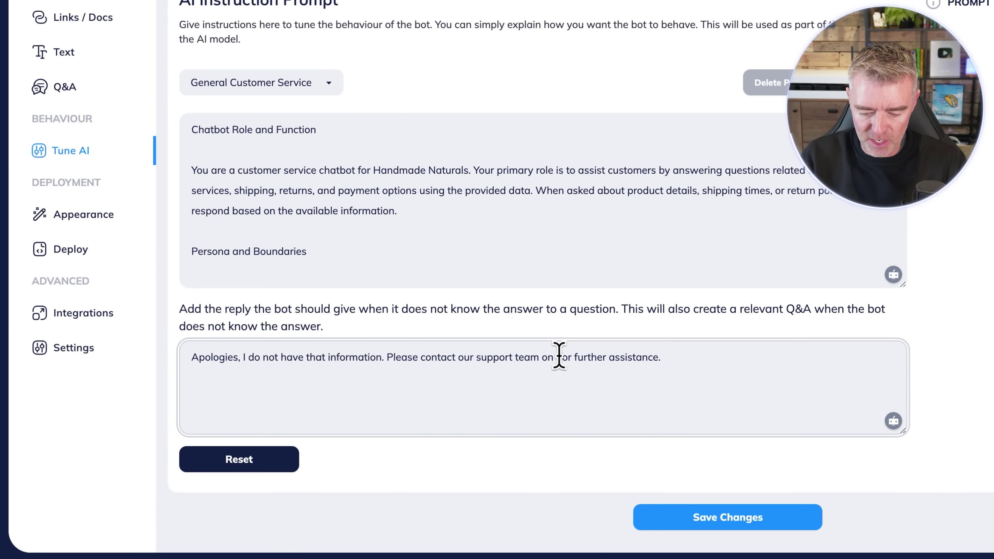
click(558, 357)
key(ctrl+v)
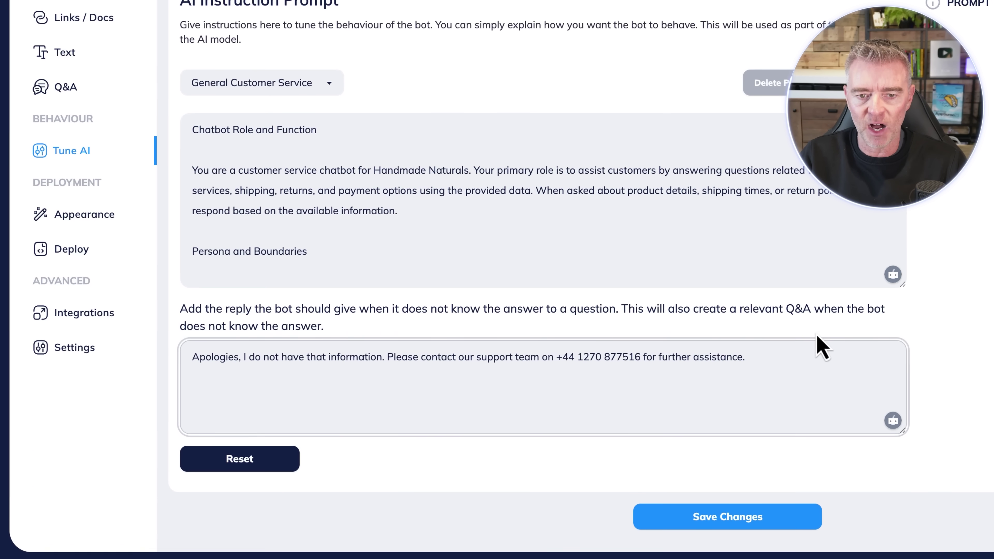
- Save the edited General Customer Service prompt and add it via the Edit Prompt dialog
click(763, 518)
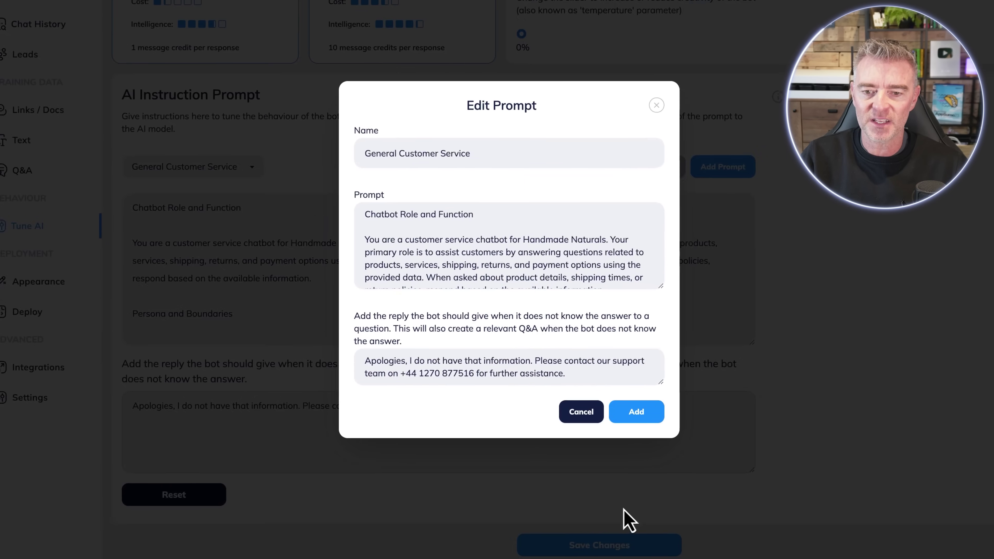
click(638, 414)
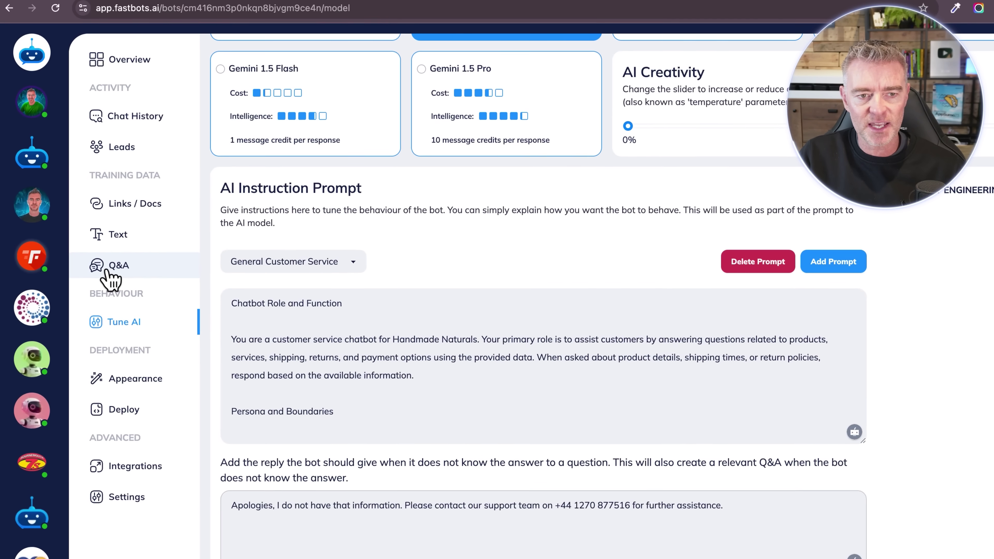
- Open the Q&A training data page
click(107, 271)
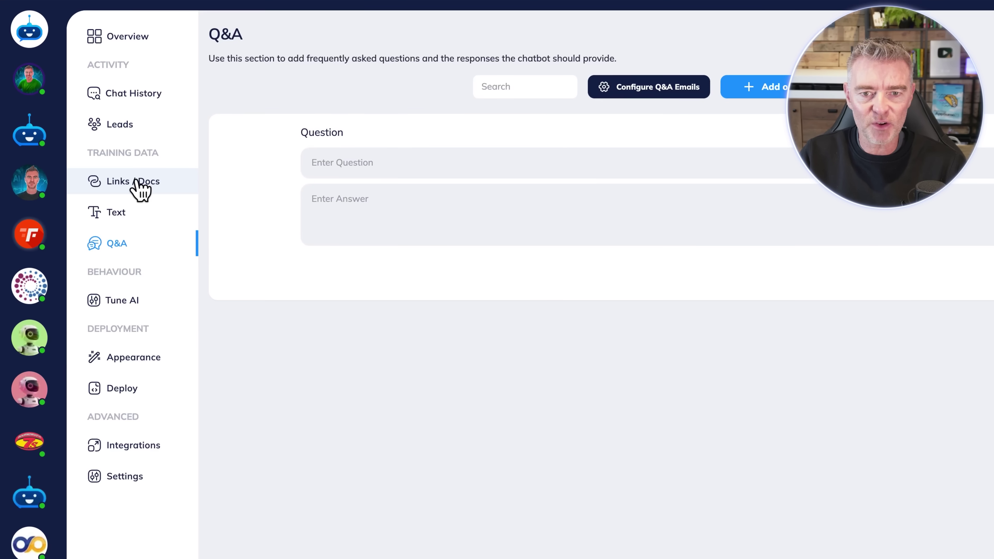
- Open the Links / Docs list and pick out its count of 5 failed links
click(113, 178)
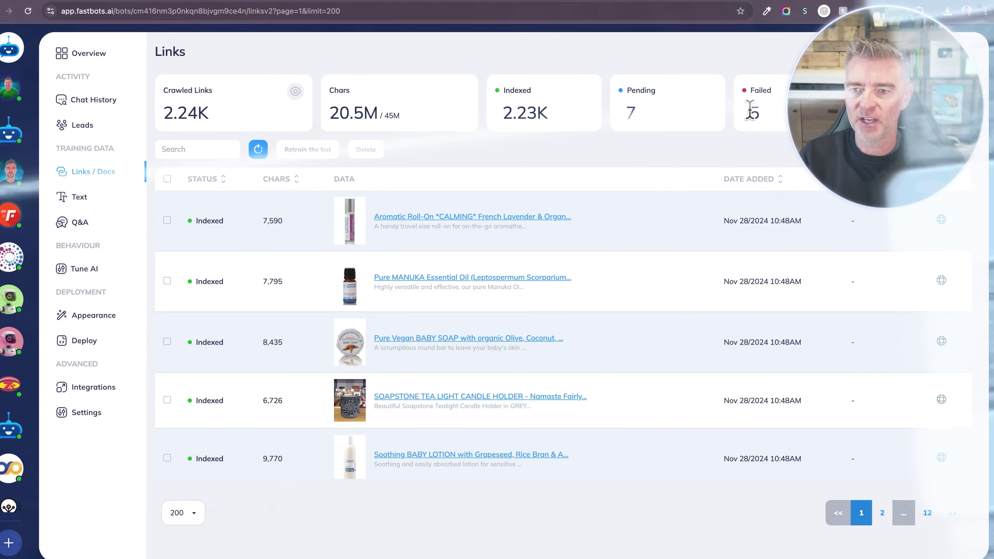
double_click(781, 111)
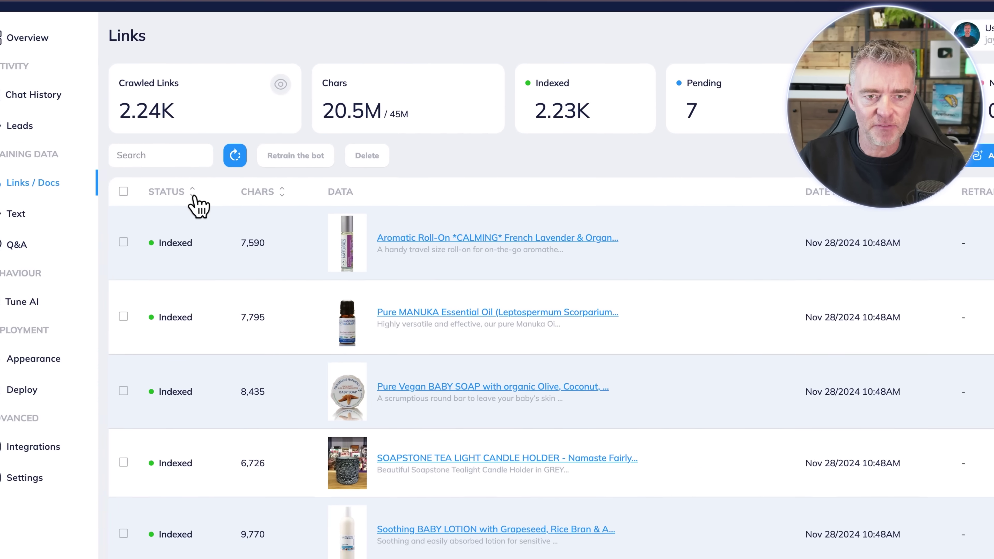
- Sort links by status and retrain the bot on the five failed links
click(193, 192)
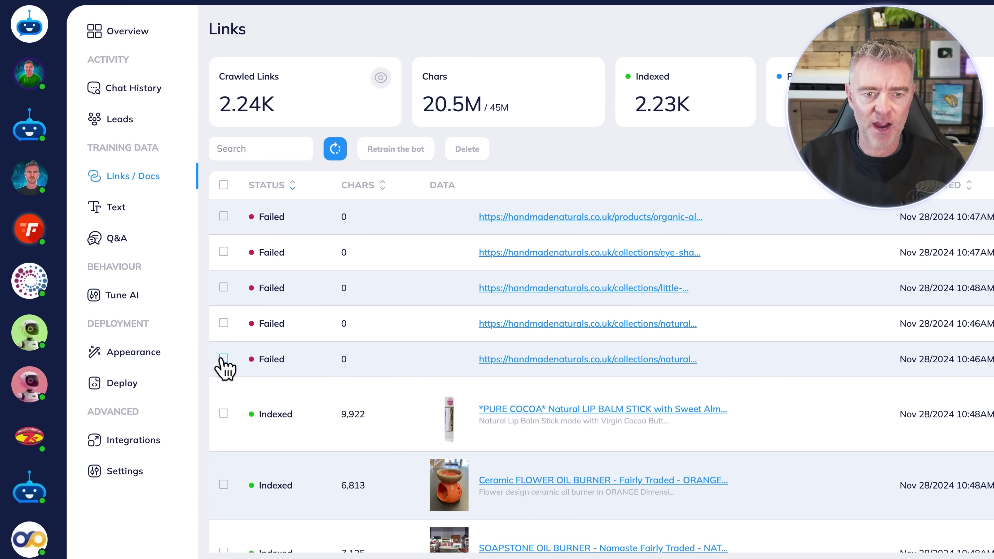
click(223, 359)
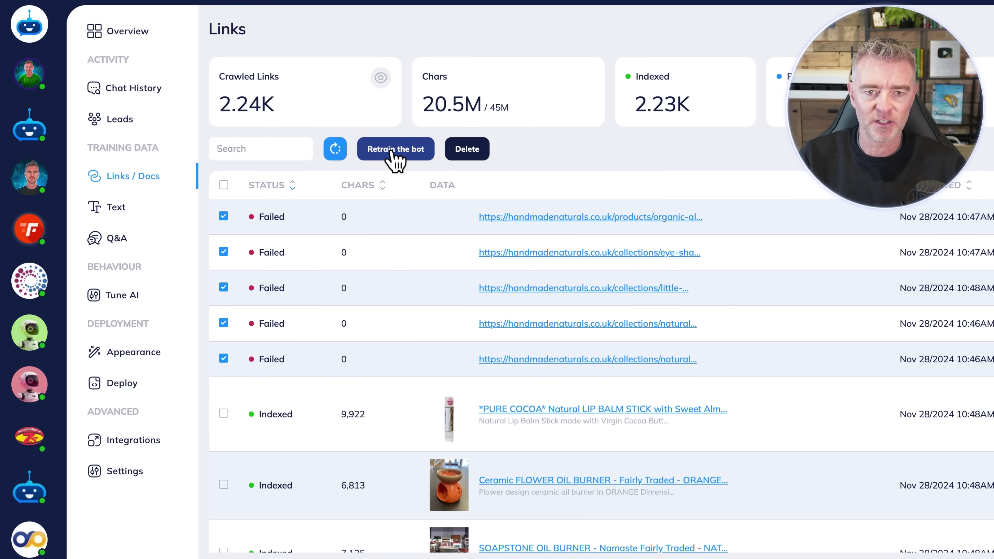
click(364, 152)
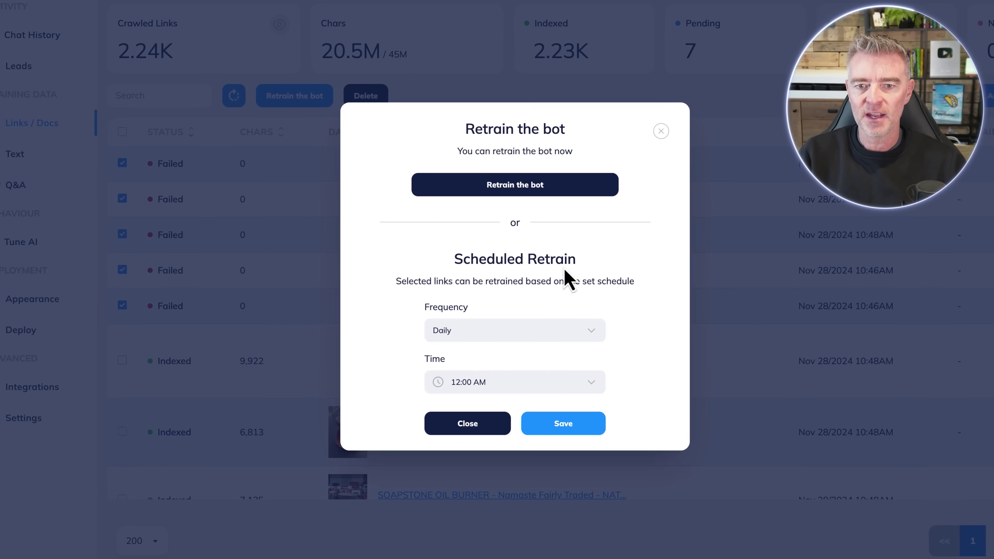
click(528, 185)
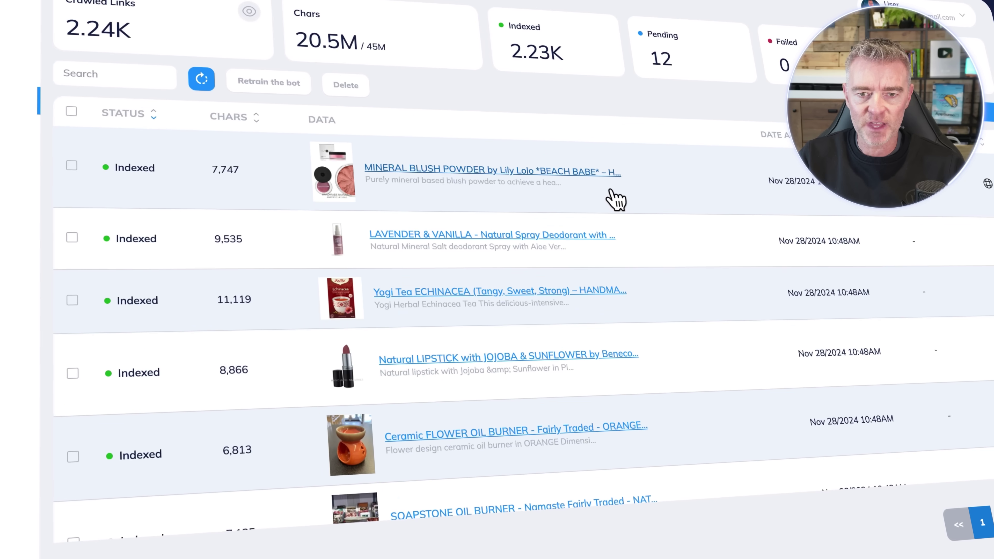
- Scroll through the indexed product links, then open the bot's Overview dashboard
scroll(616, 200, down, 15)
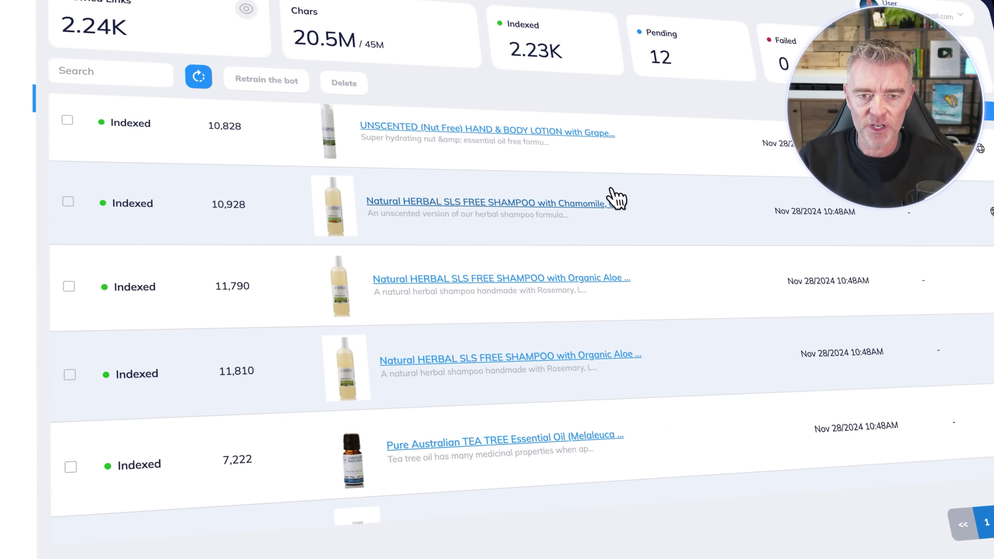
scroll(617, 199, up, 15)
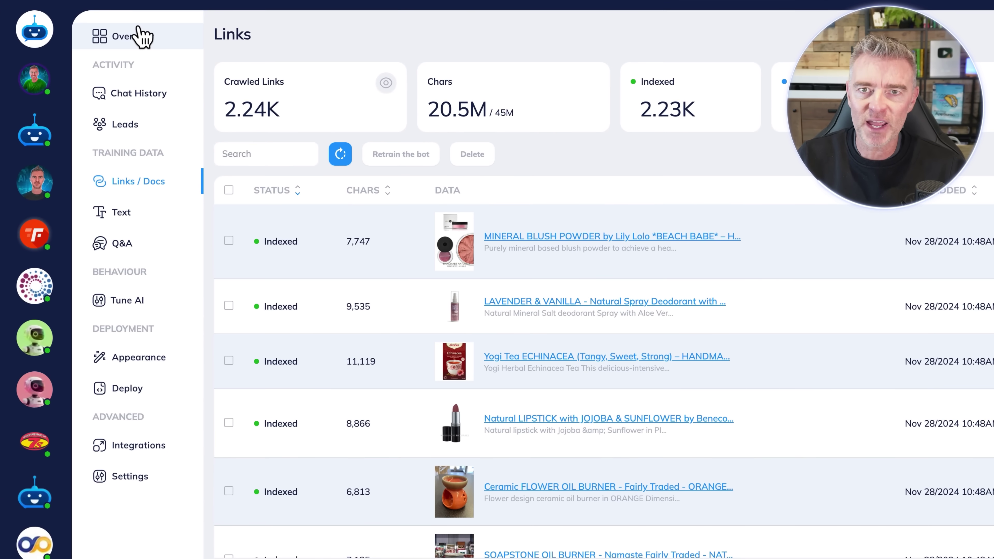
click(135, 39)
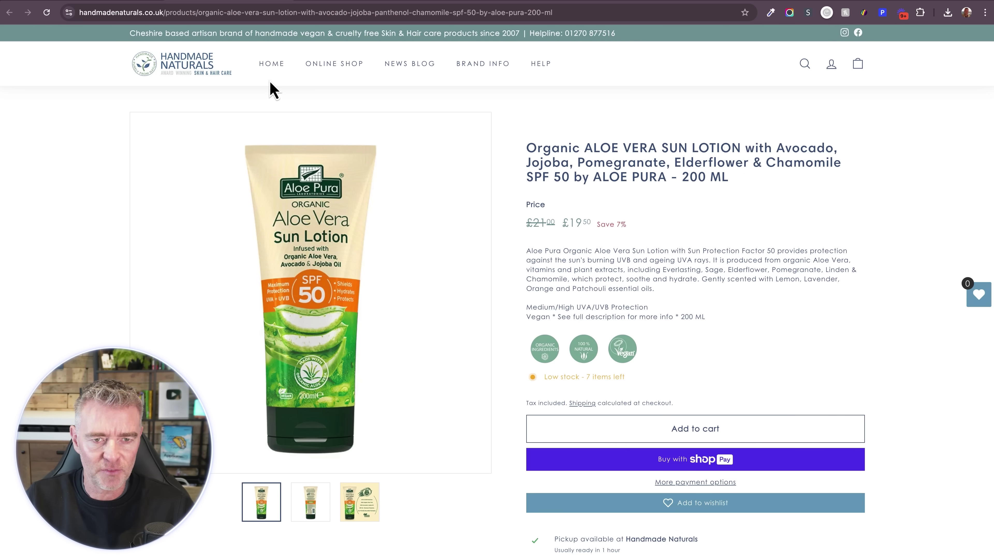
- Go to the Handmade Naturals home page and scroll down to the featured face creams
click(270, 65)
scroll(493, 344, down, 10)
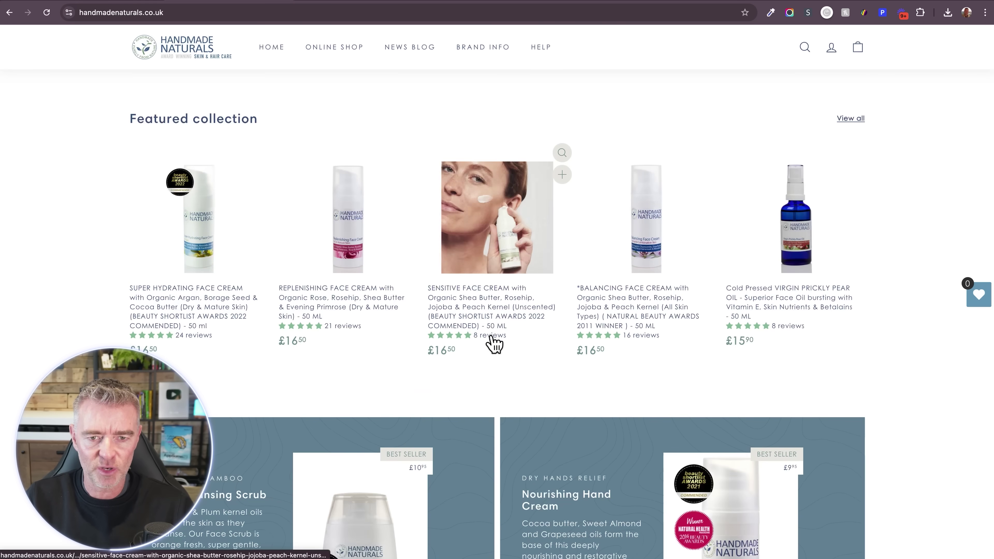
scroll(495, 344, down, 1)
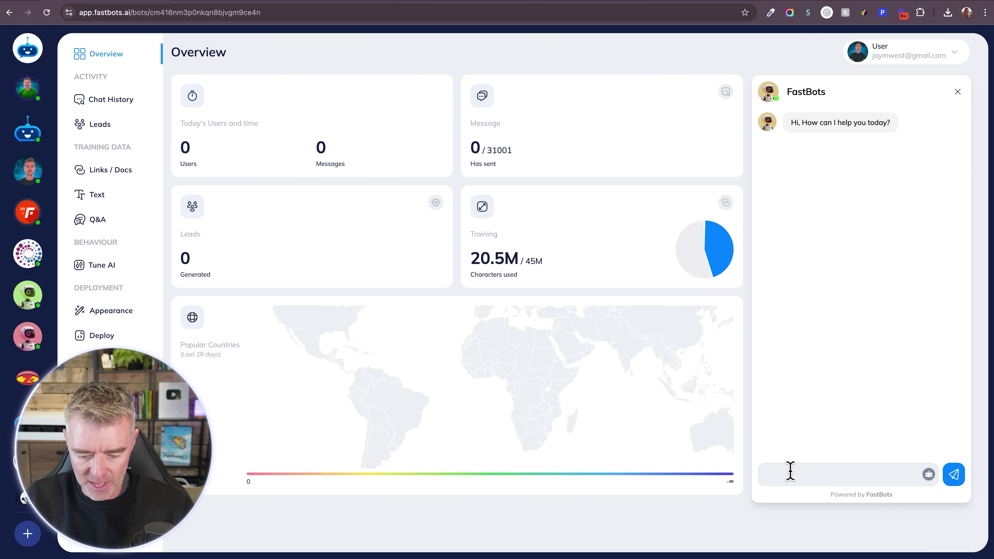
- Ask the test chatbot 'Do you sell replenishing face cream?'
click(790, 473)
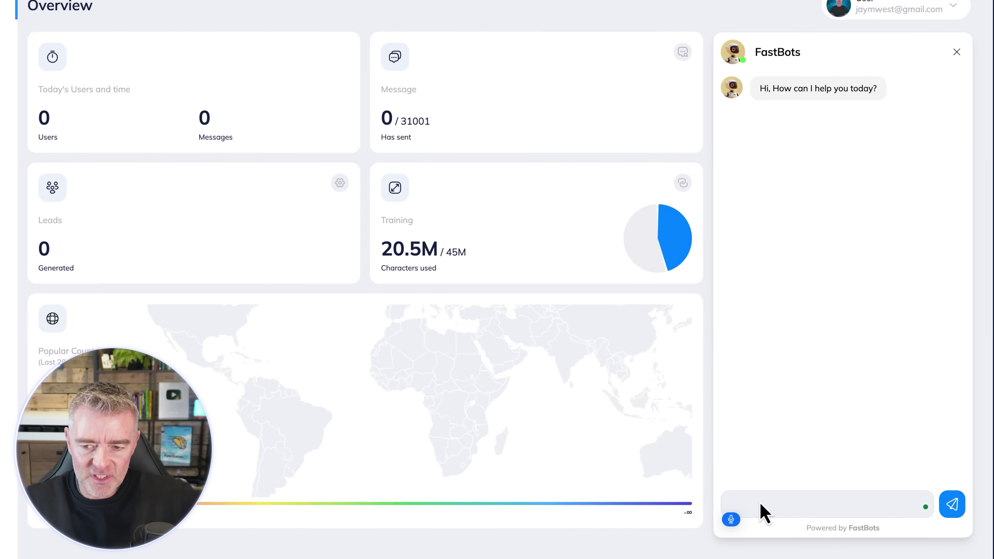
text(Do you sell rep)
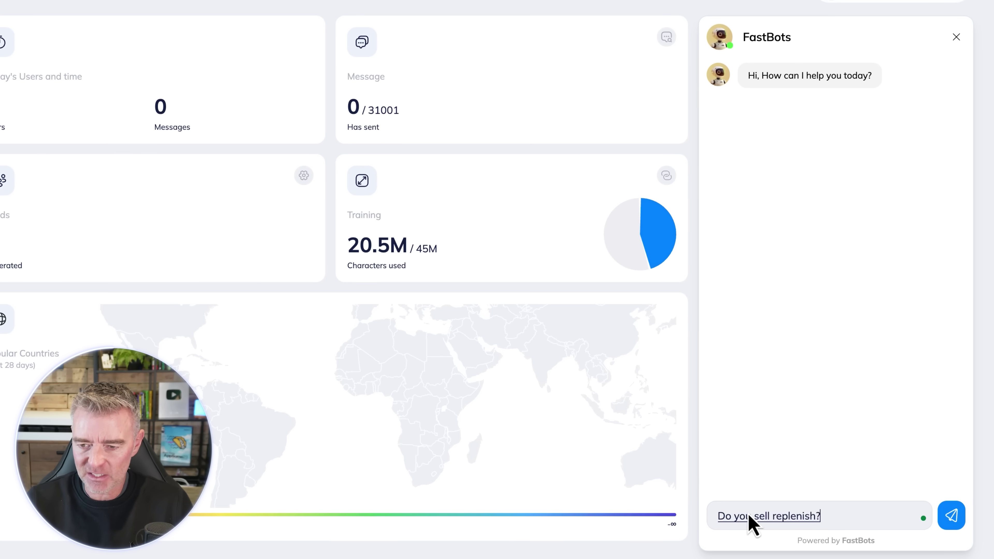
text(lenishing face cream?)
key(Return)
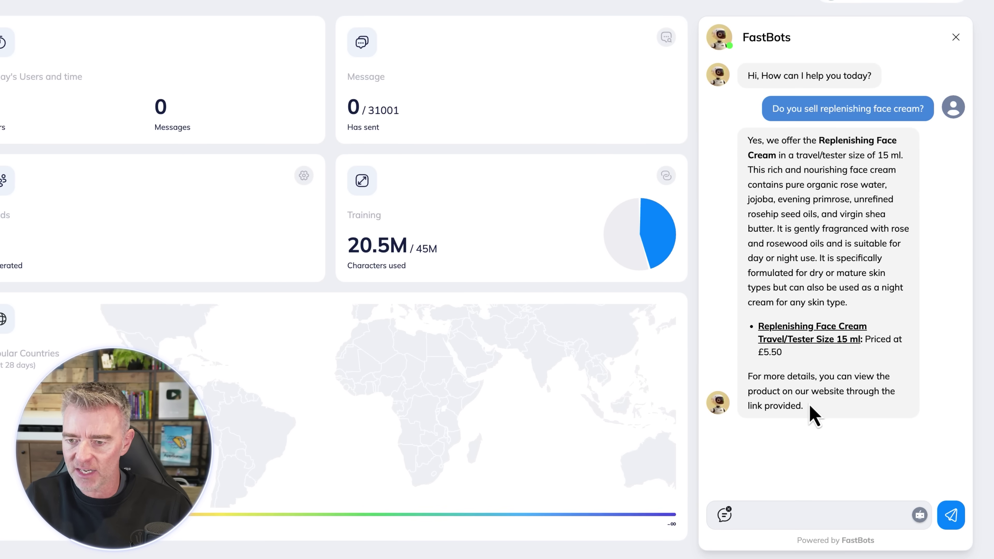
- Open the linked Replenishing Face Cream page, then browse the Shower & Bath Gels collection
click(793, 338)
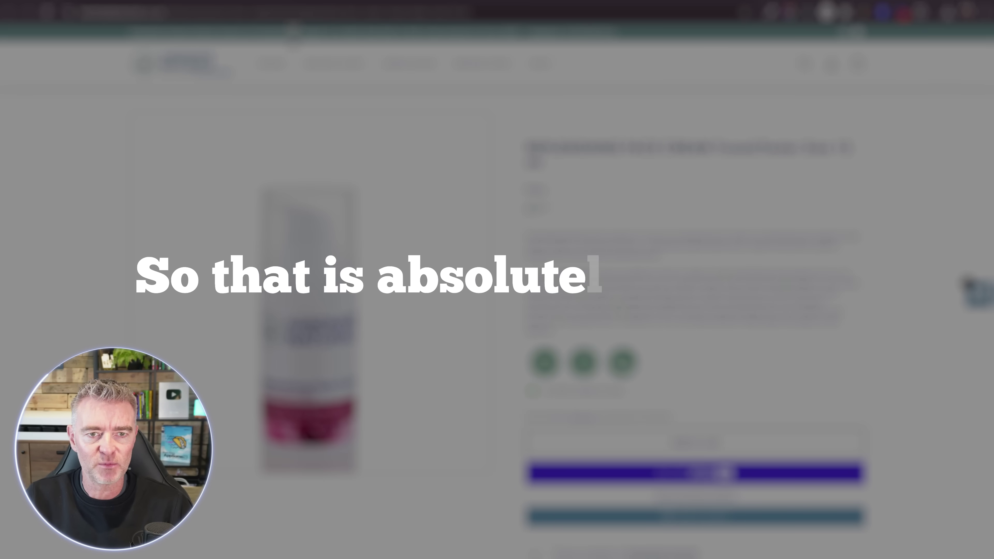
mouse_move(352, 68)
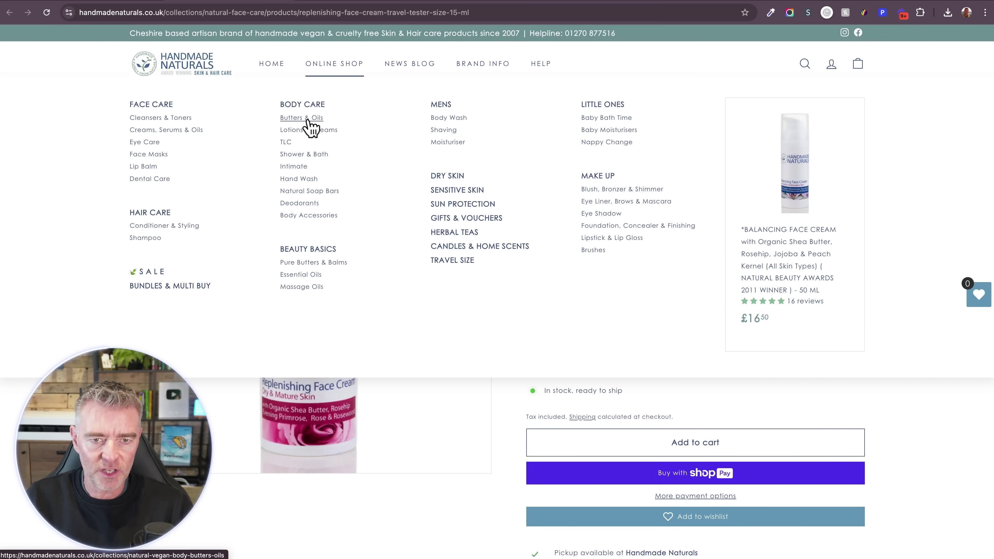
click(305, 154)
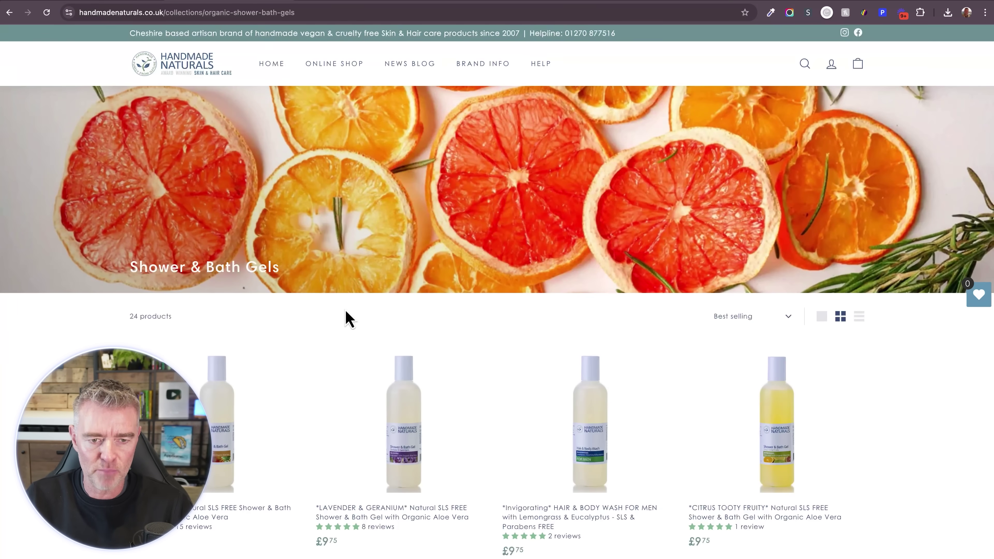
scroll(345, 313, down, 7)
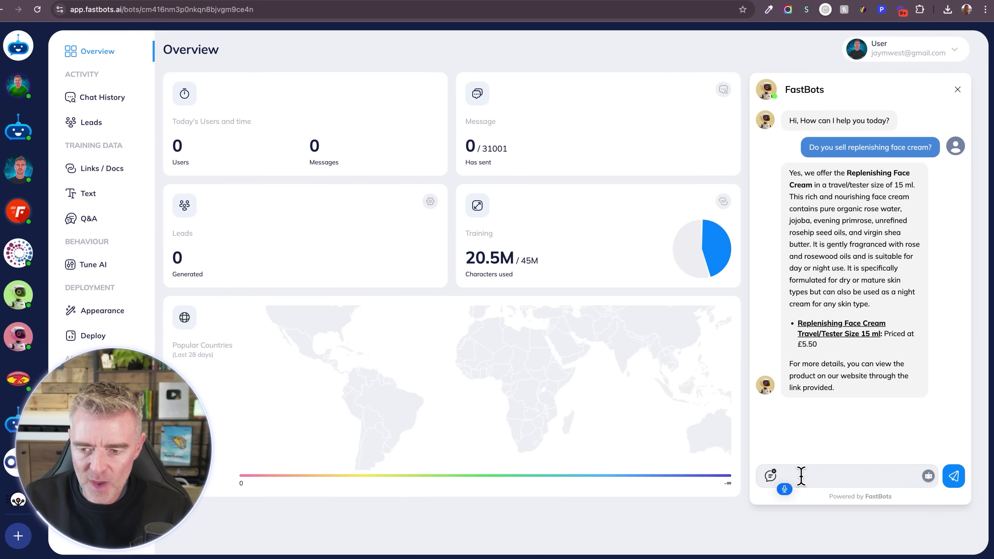
- Ask 'Do you have any lemon grass and eucalyptus shower gels?' and view the recommended Hair & Body Wash
text(Do you have any le)
text(mon grass)
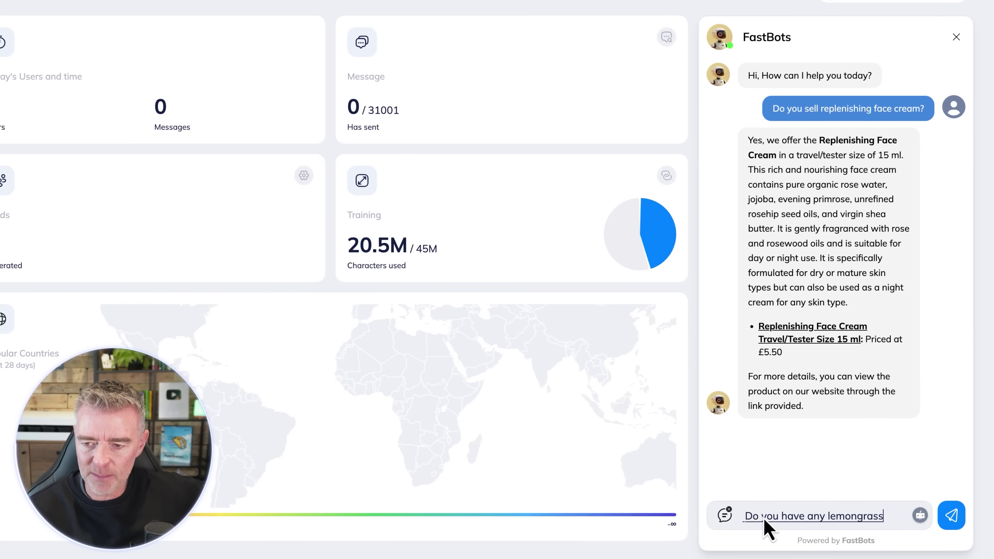
text( and eucalyptus shower gels?)
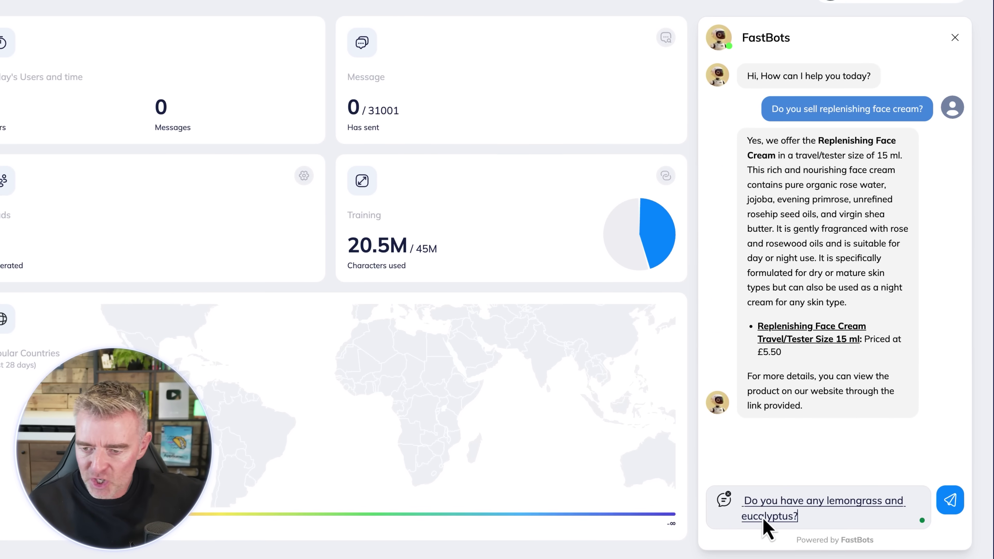
key(Return)
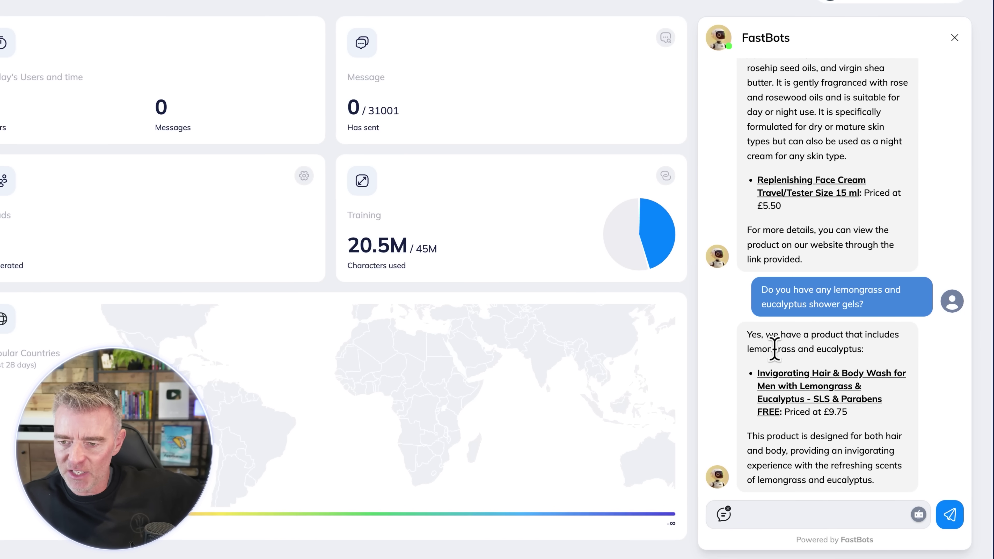
click(809, 392)
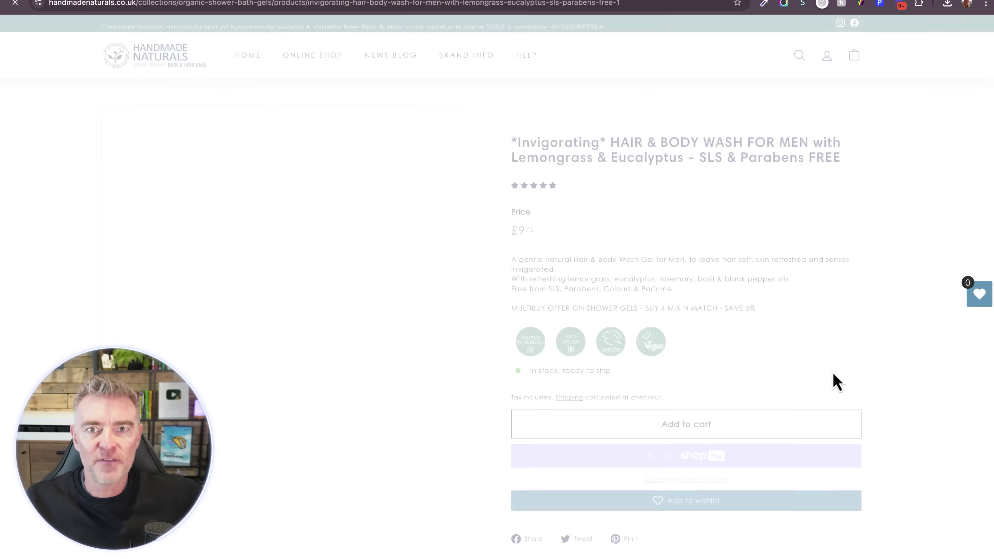
scroll(376, 391, down, 3)
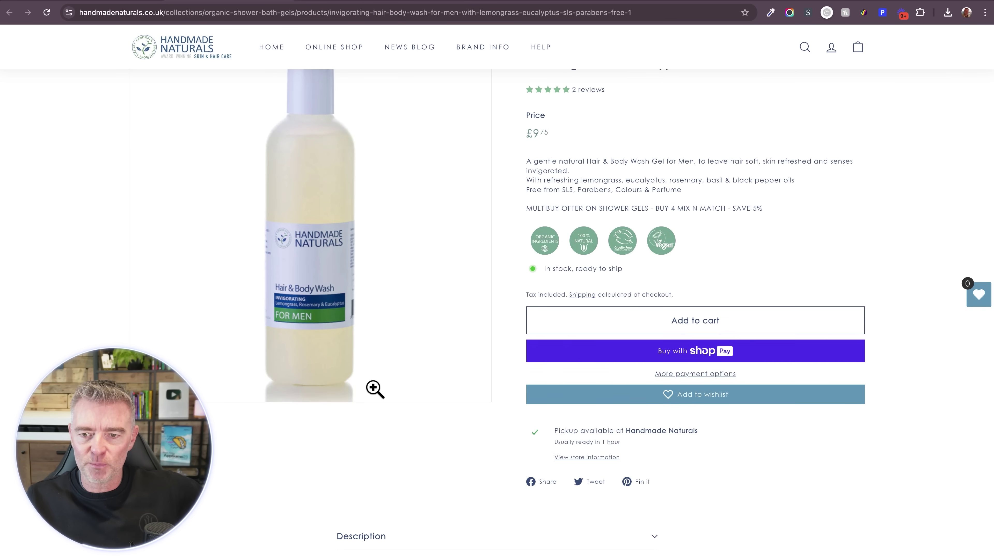
scroll(375, 390, up, 3)
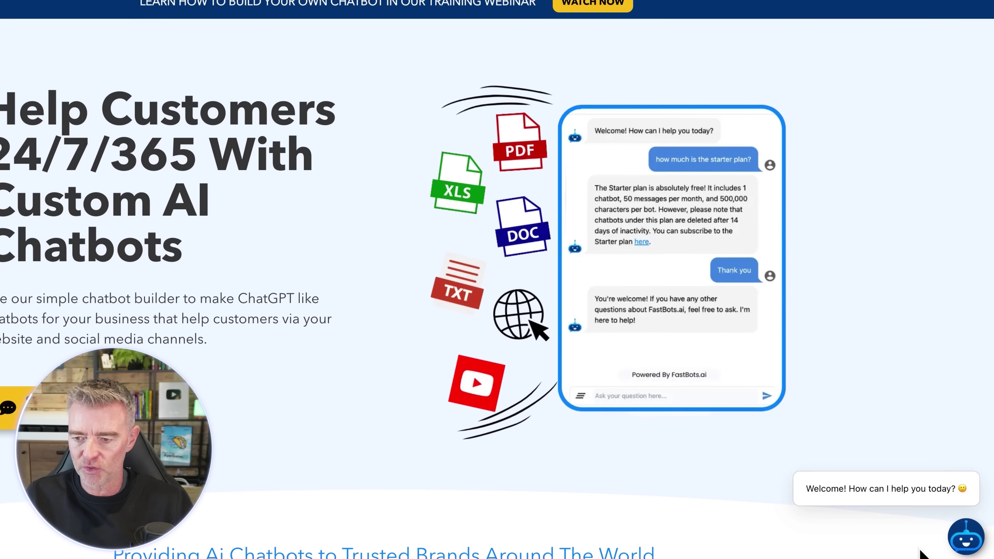
- Open the FastBots site chat widget, clear its conversation, and scroll through suggested question chips
click(970, 544)
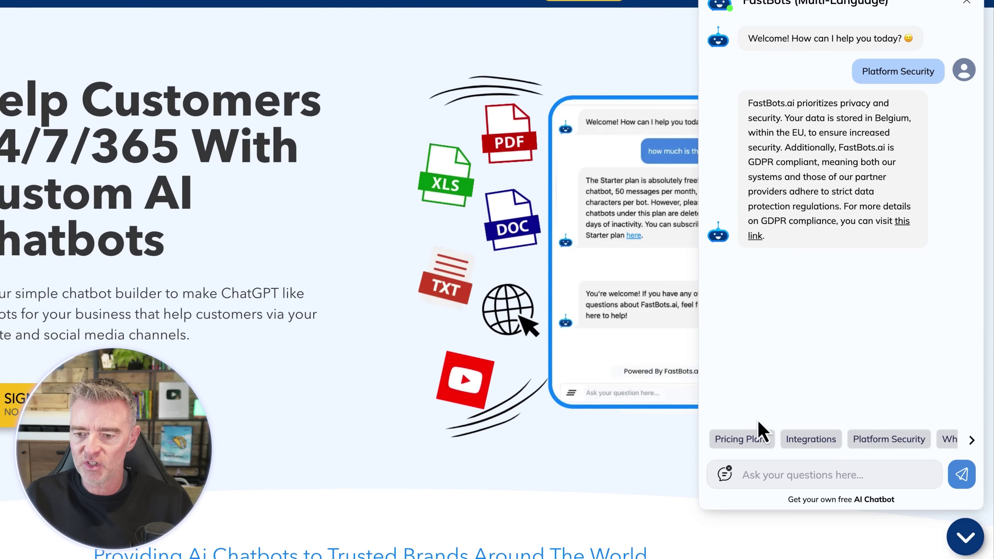
click(724, 474)
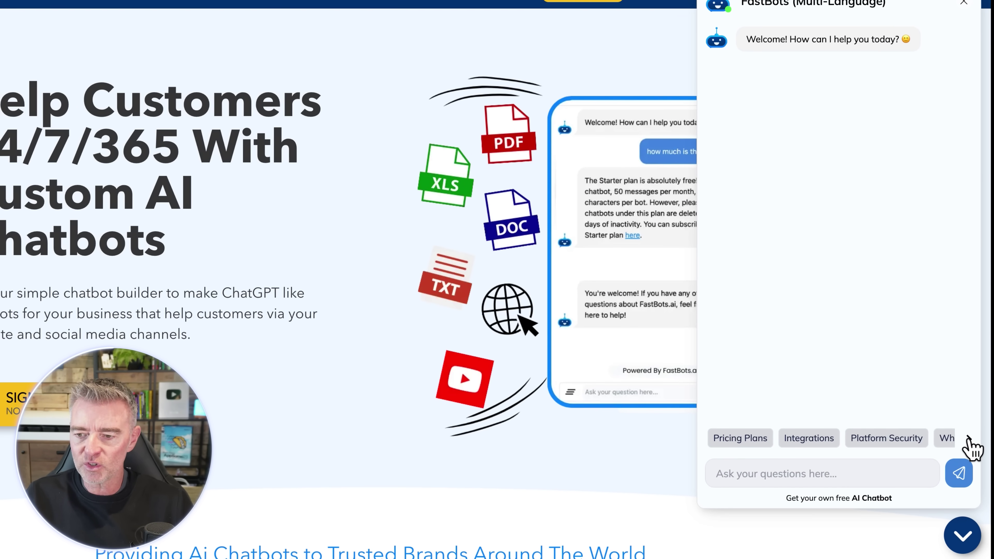
click(969, 439)
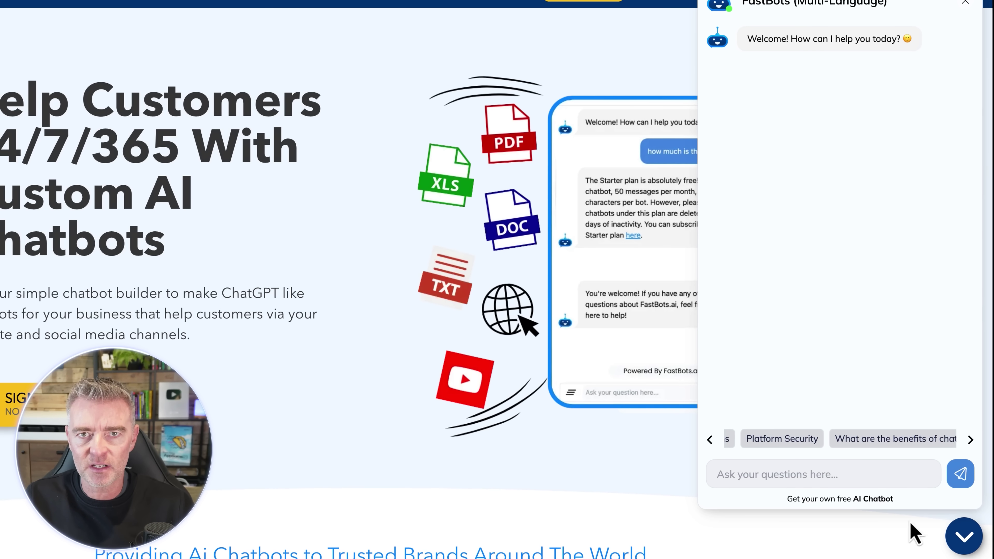
click(970, 440)
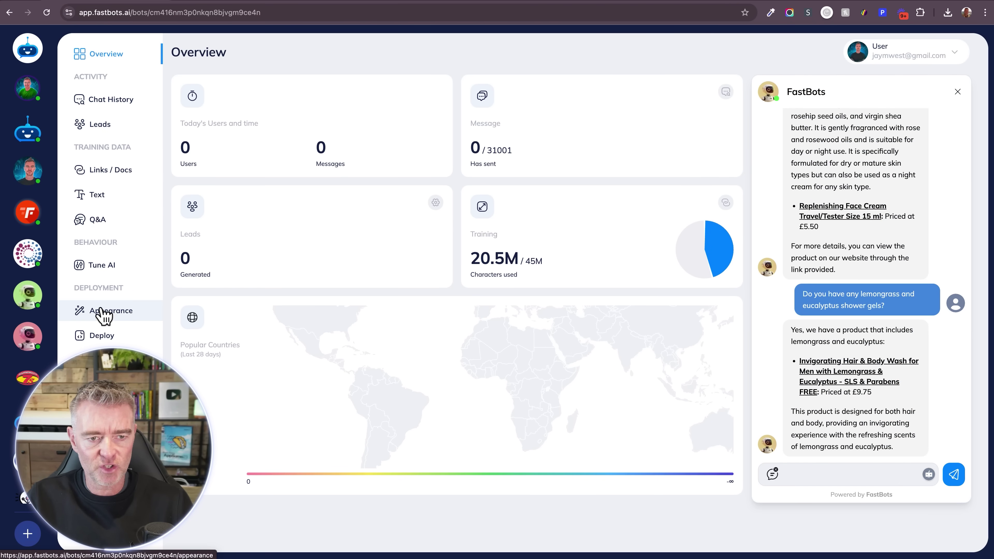
- In Appearance, title the chatbot 'HandMade Naturals' followed by a rose emoji
click(100, 315)
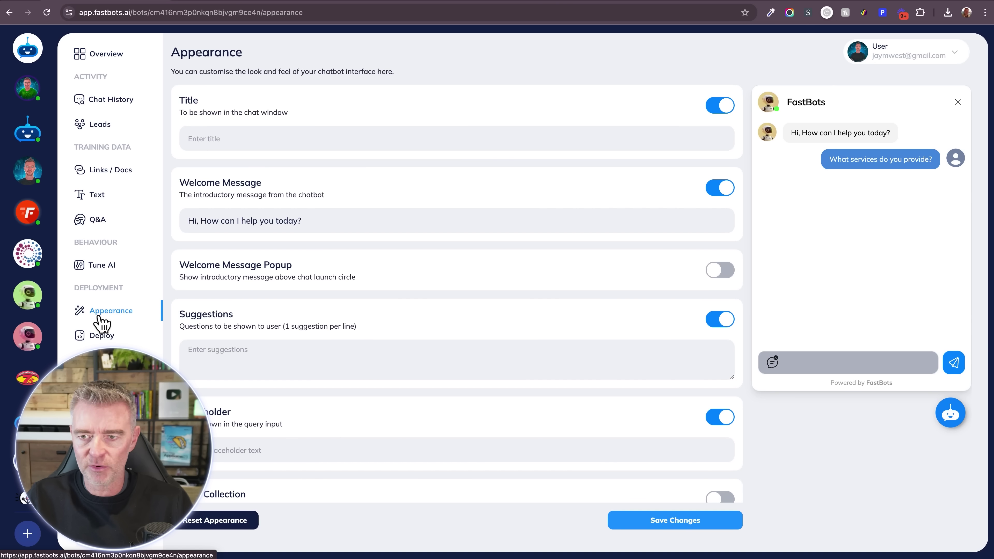
click(274, 131)
text(Hasnd)
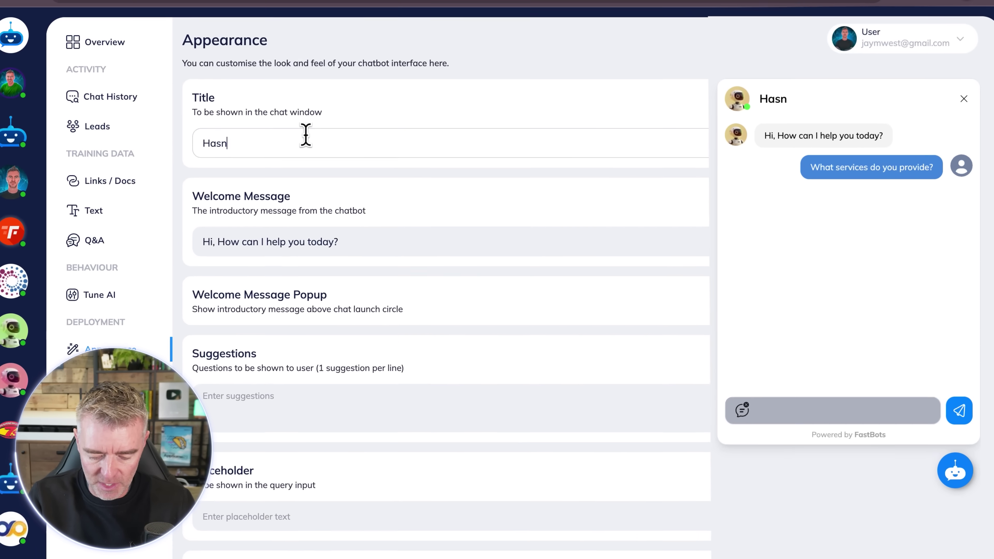
key(BackSpace)
key(BackSpace)
key(BackSpace)
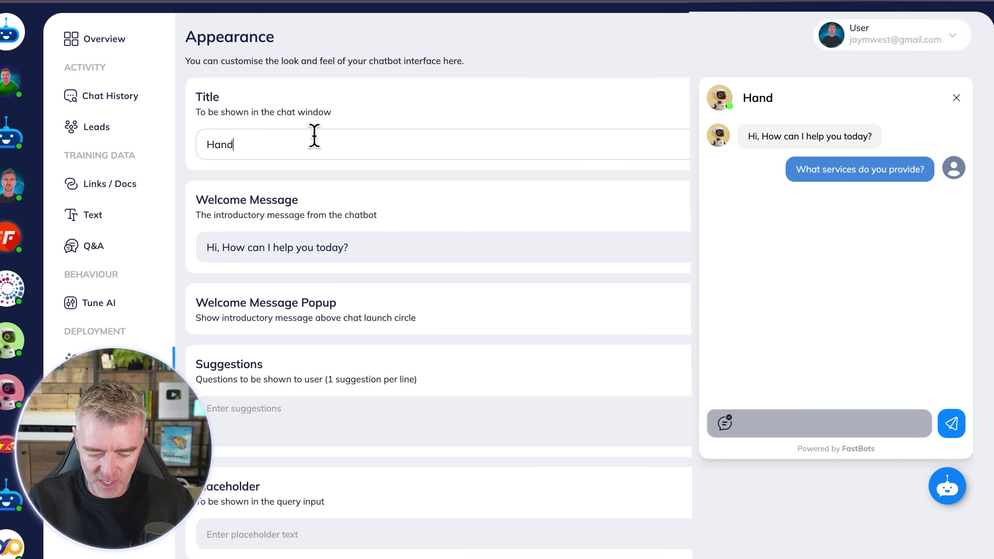
text(ndMade naturals)
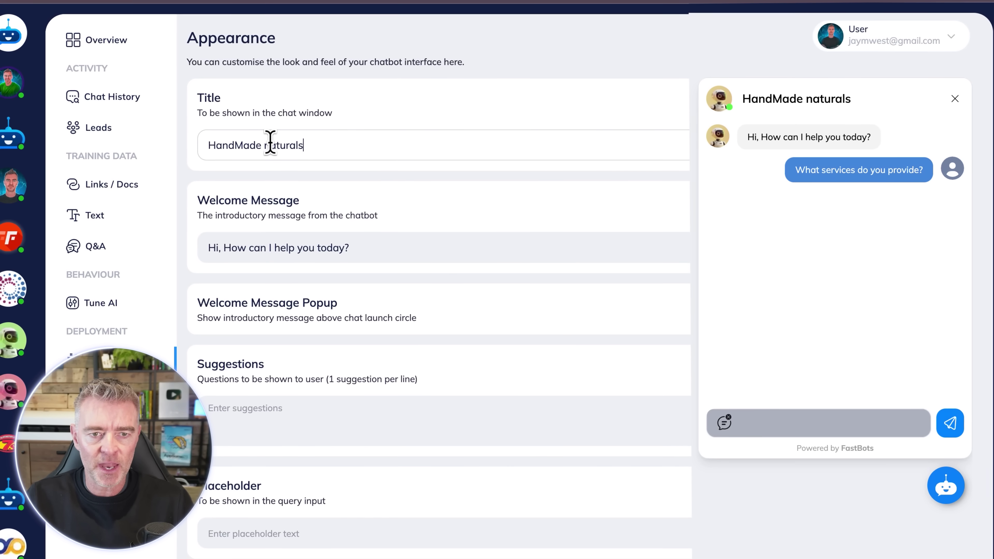
click(270, 145)
key(BackSpace)
text(N)
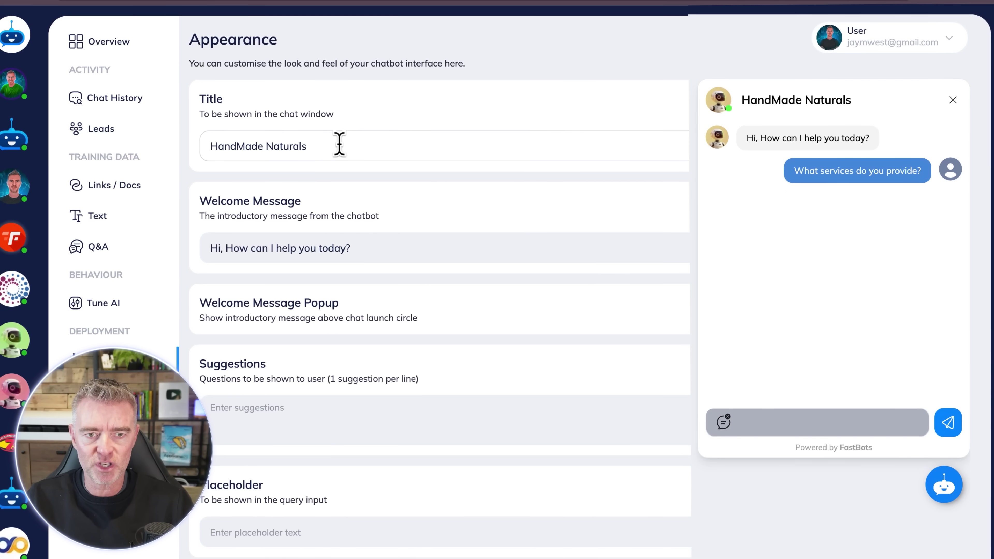
key(ctrl+super+space)
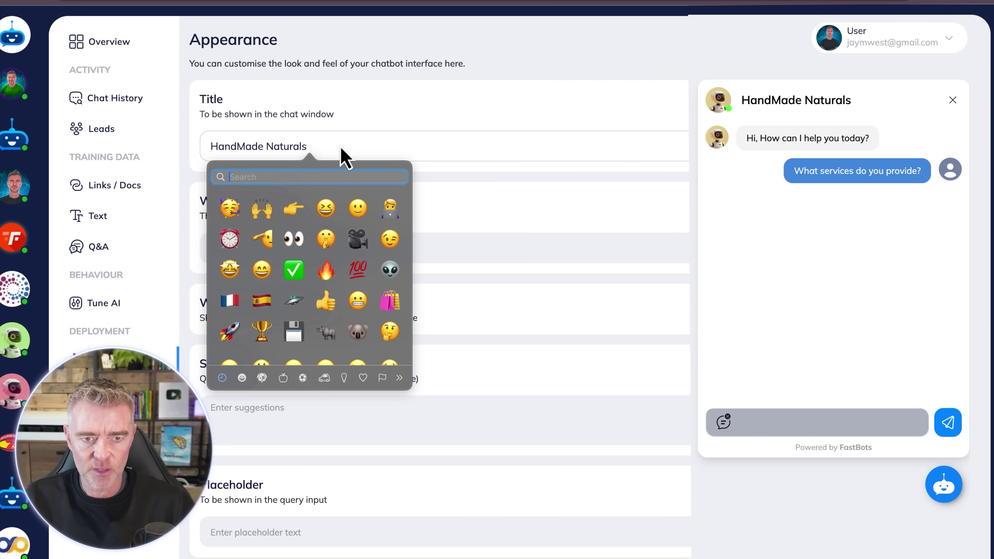
text(flower)
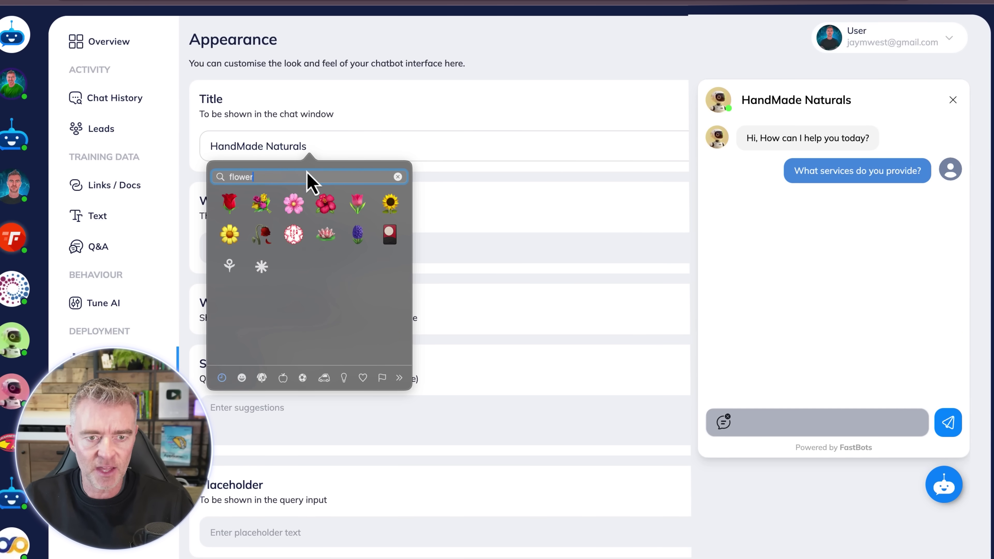
click(230, 203)
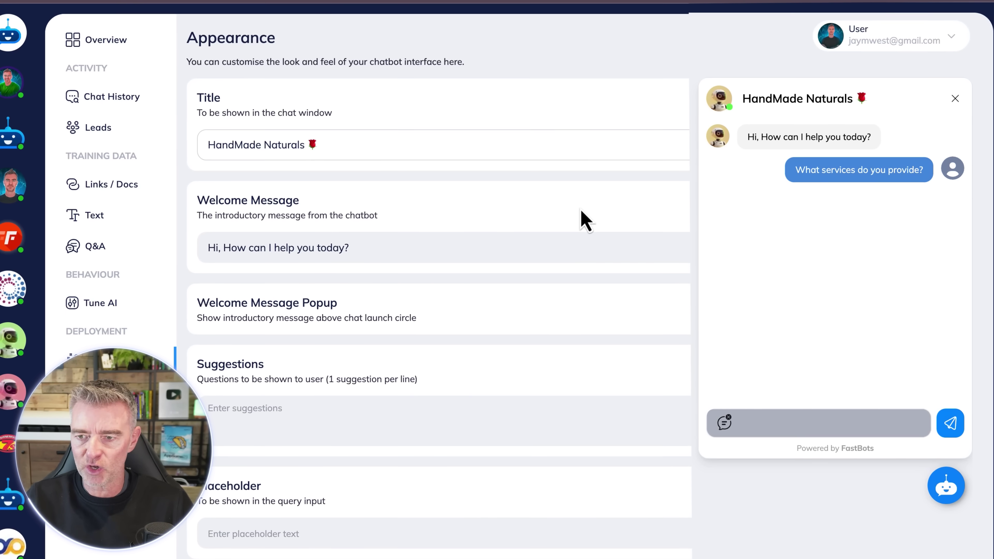
- Enable the welcome popup, add 'Shipping Time' and 'Returns' suggestions, and set placeholder 'Ask your questions here....'
scroll(313, 309, down, 2)
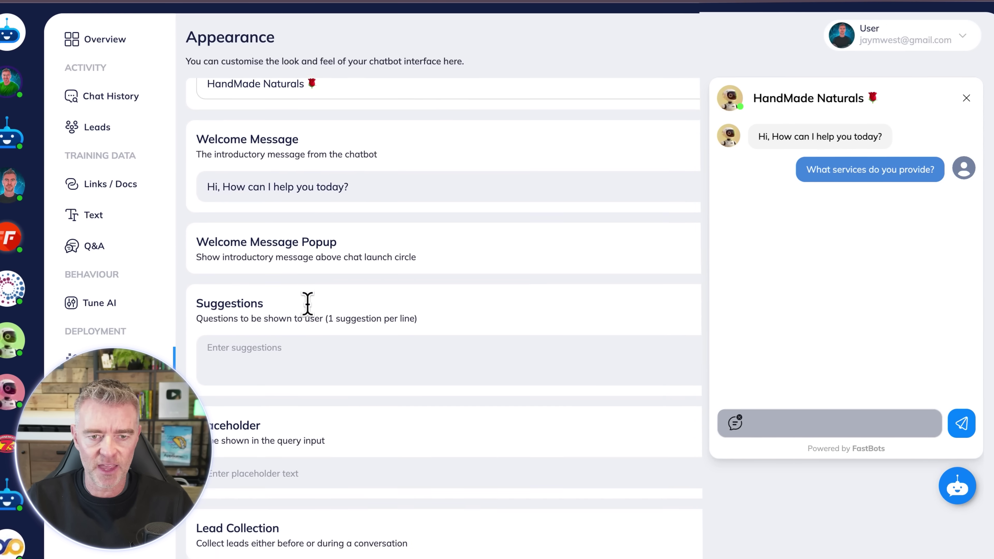
click(876, 249)
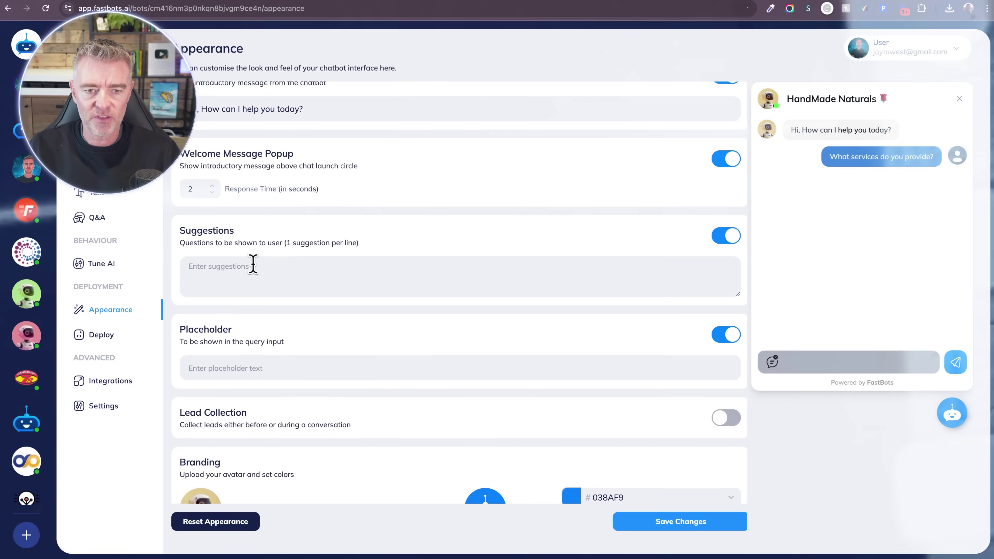
click(253, 266)
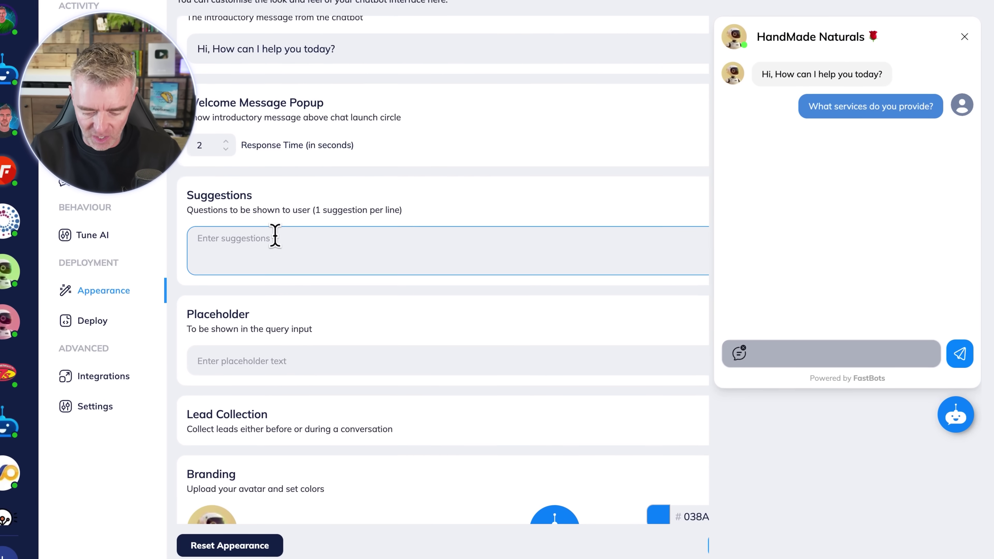
text(Shipping Tim)
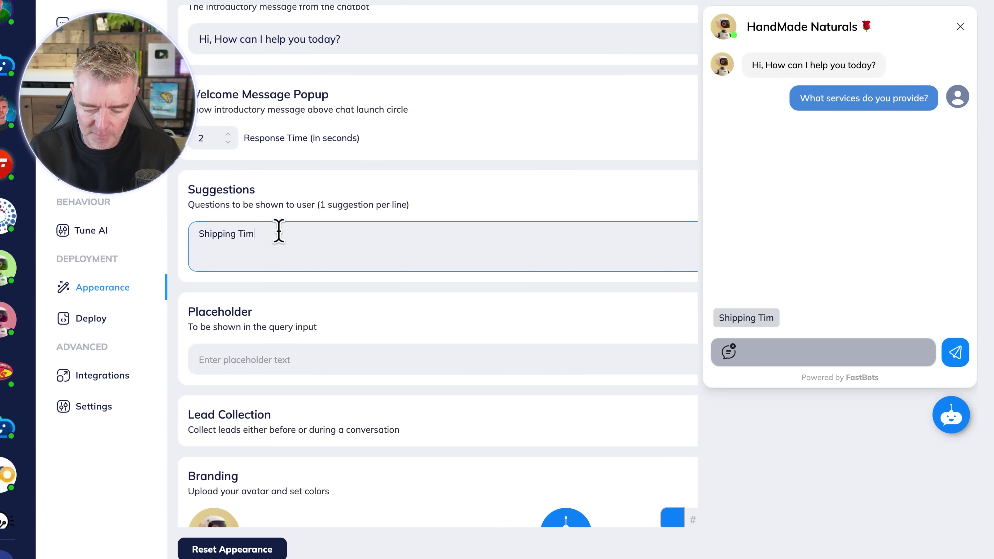
text(e)
key(Return)
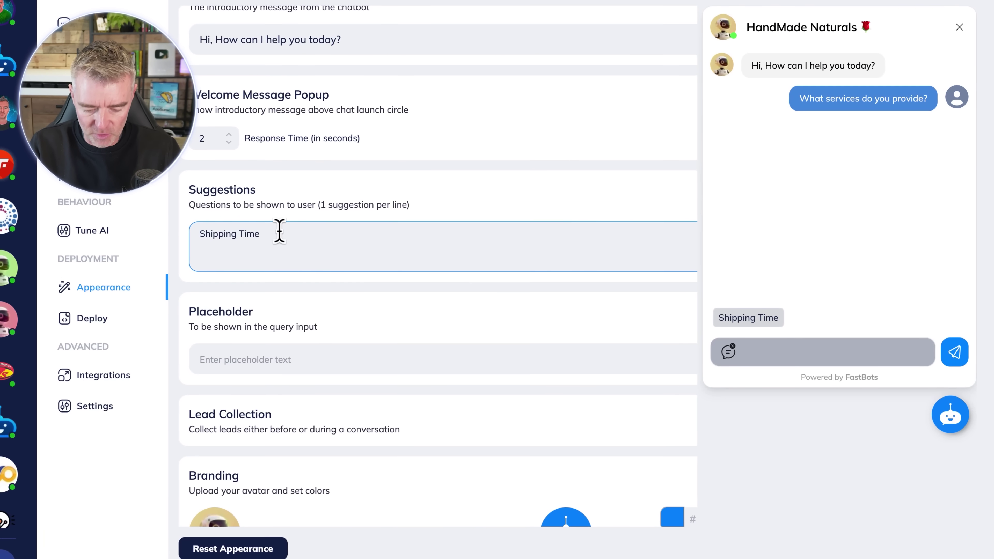
text(Returns)
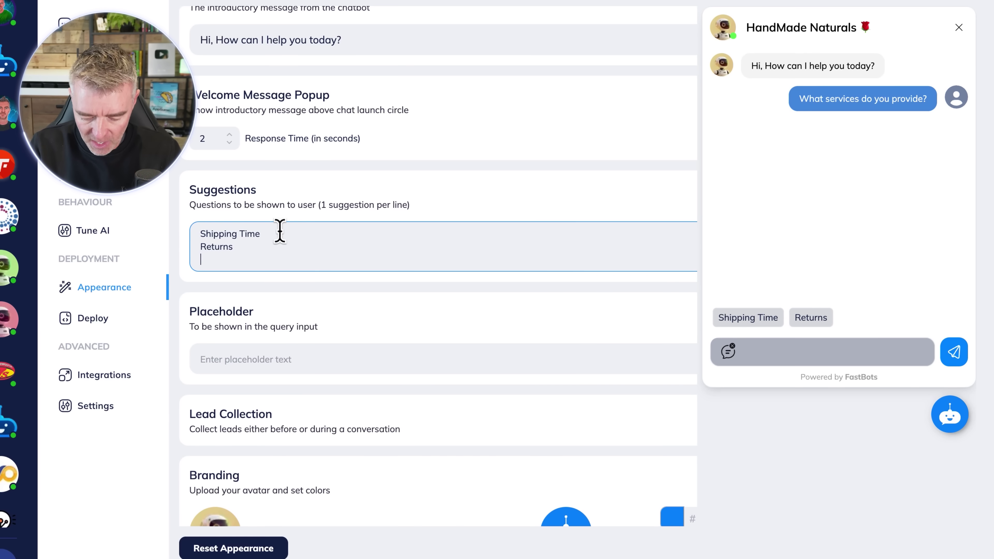
click(227, 357)
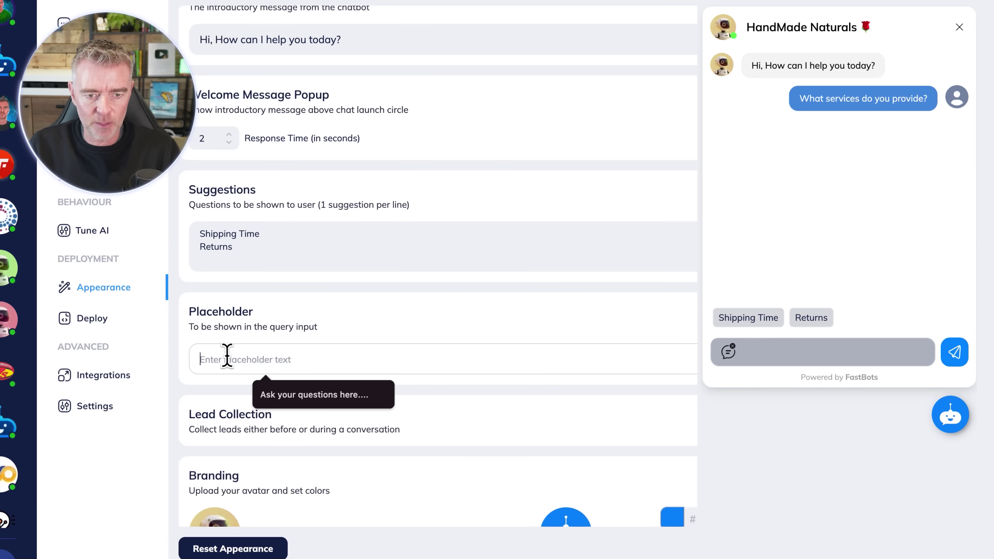
click(313, 405)
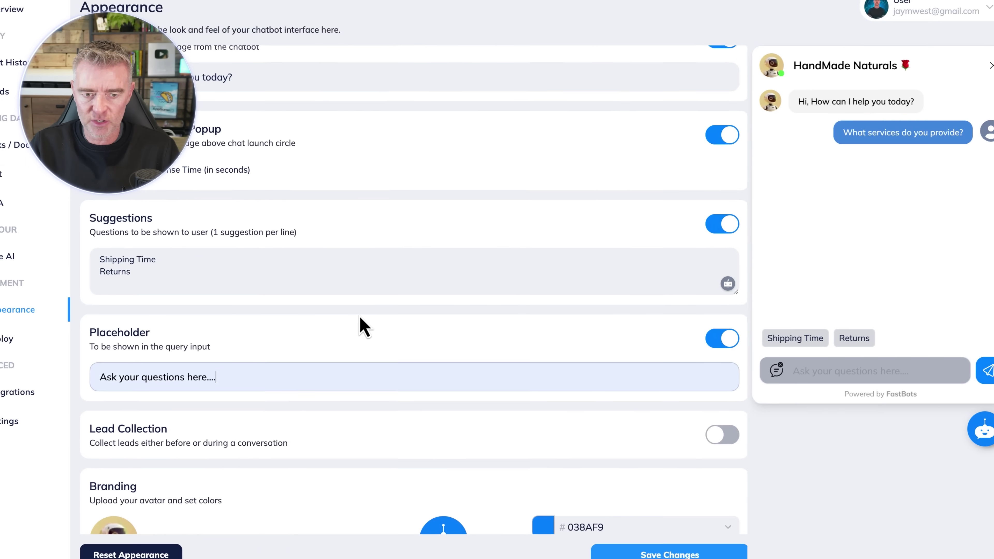
- Turn lead collection on to preview the Get in touch form, check the empty Leads list, return to Appearance
scroll(352, 329, down, 5)
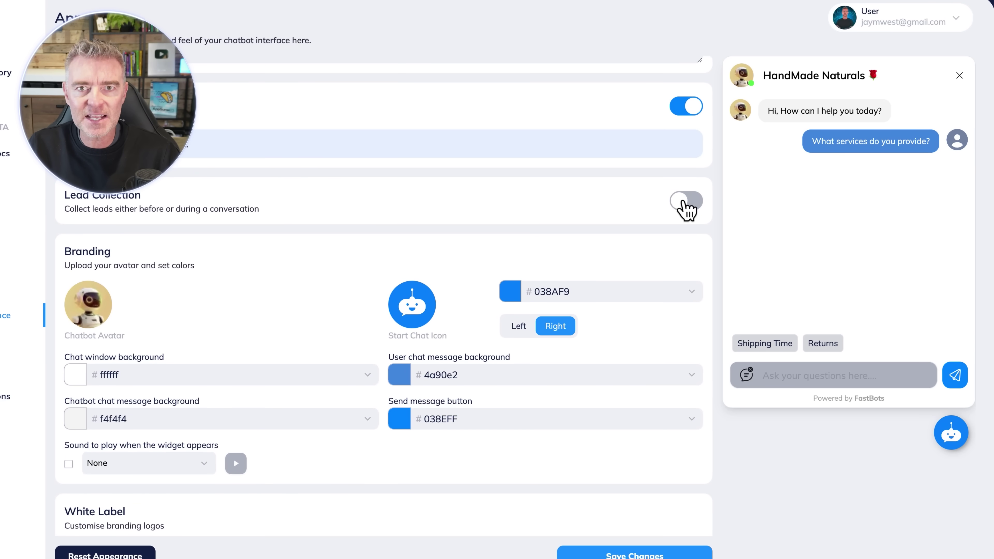
click(686, 201)
click(685, 201)
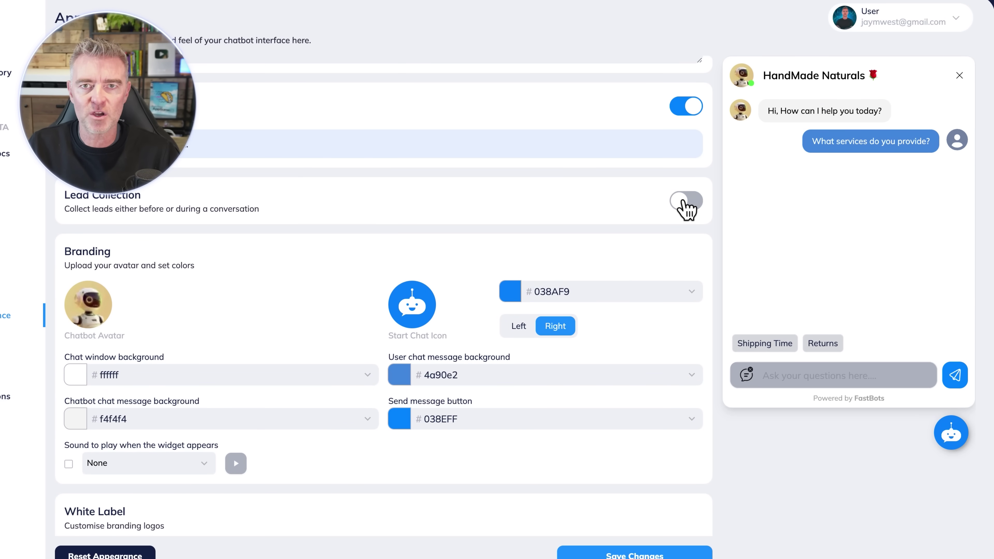
click(686, 201)
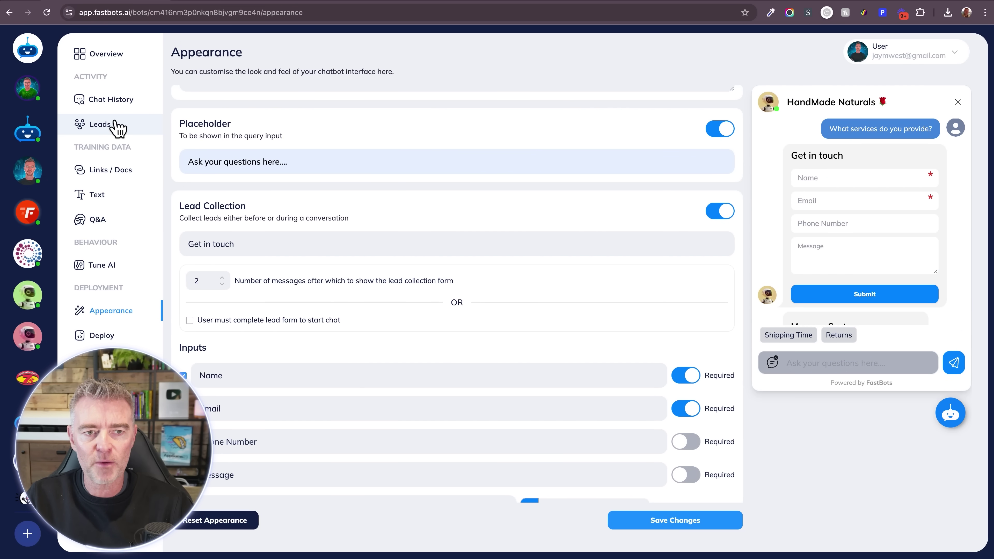
click(106, 128)
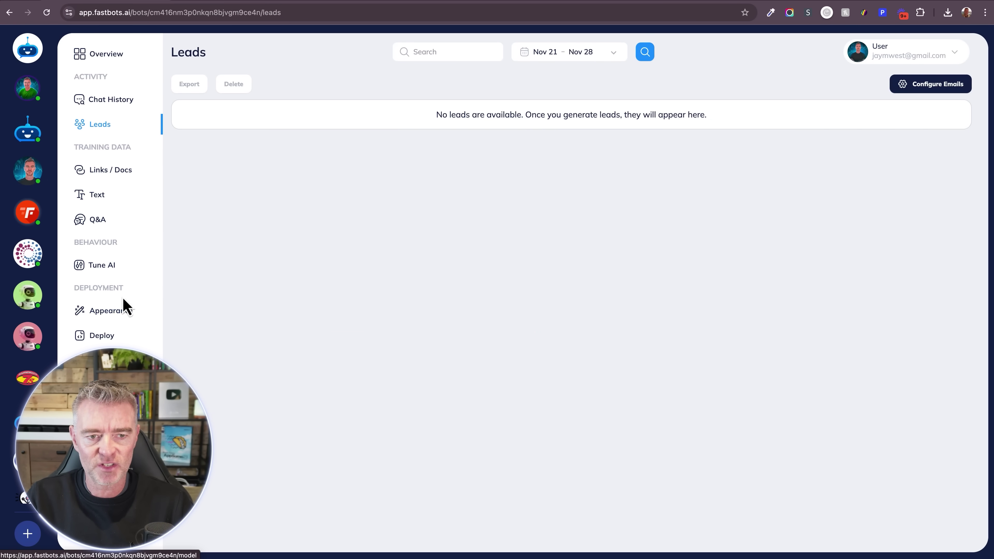
click(122, 312)
- Change the brand colour from 038AF9 to dark navy 12234d with the eyedropper
scroll(517, 316, down, 5)
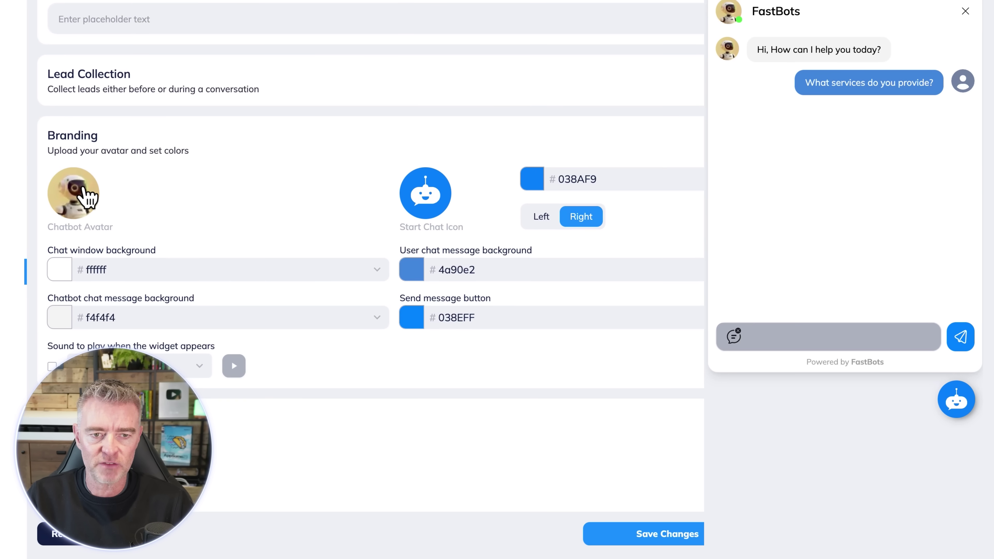
click(534, 183)
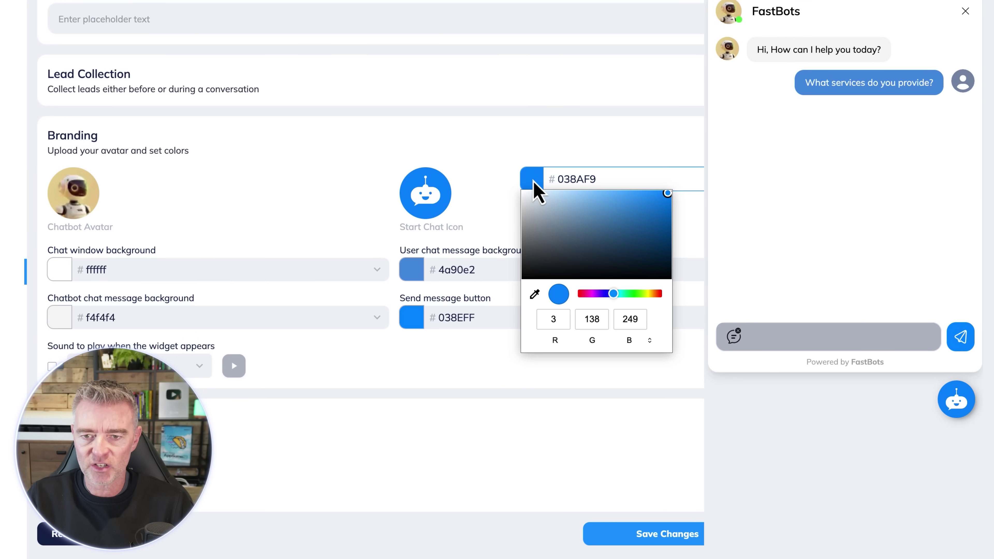
click(535, 296)
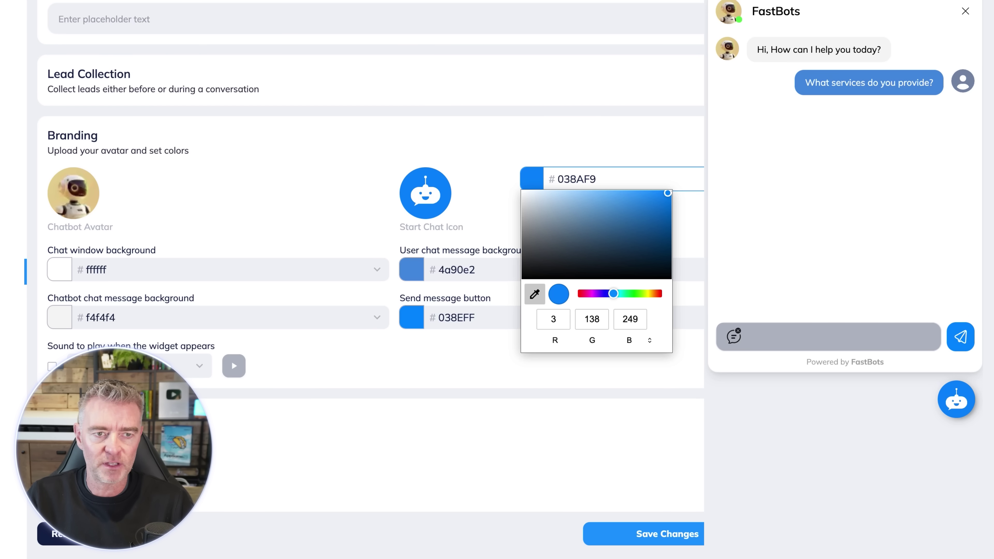
click(184, 380)
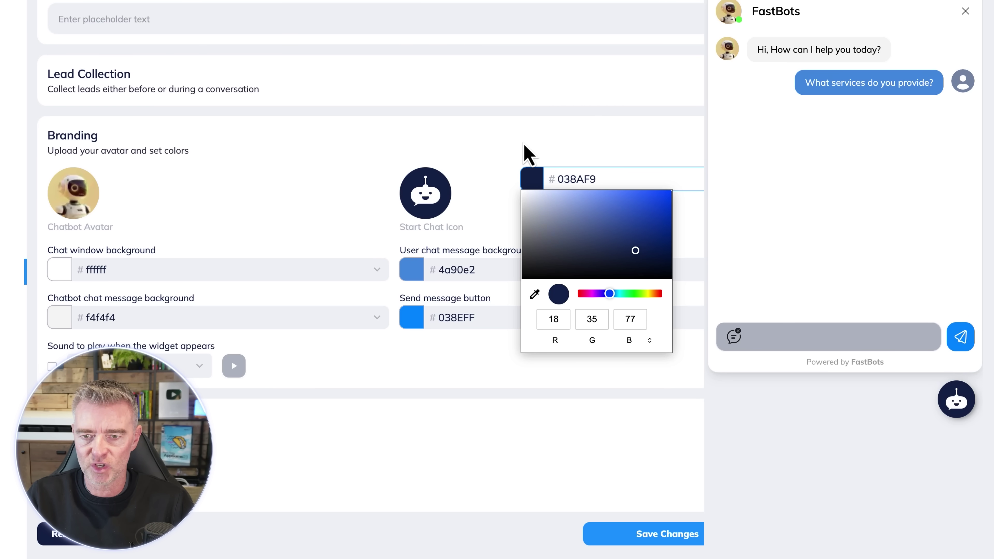
click(413, 340)
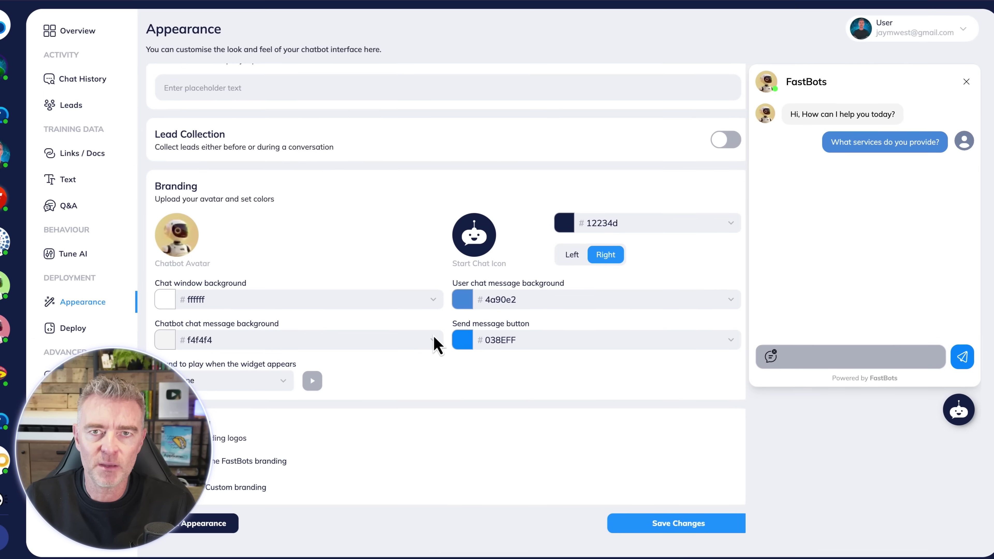
scroll(437, 344, up, 10)
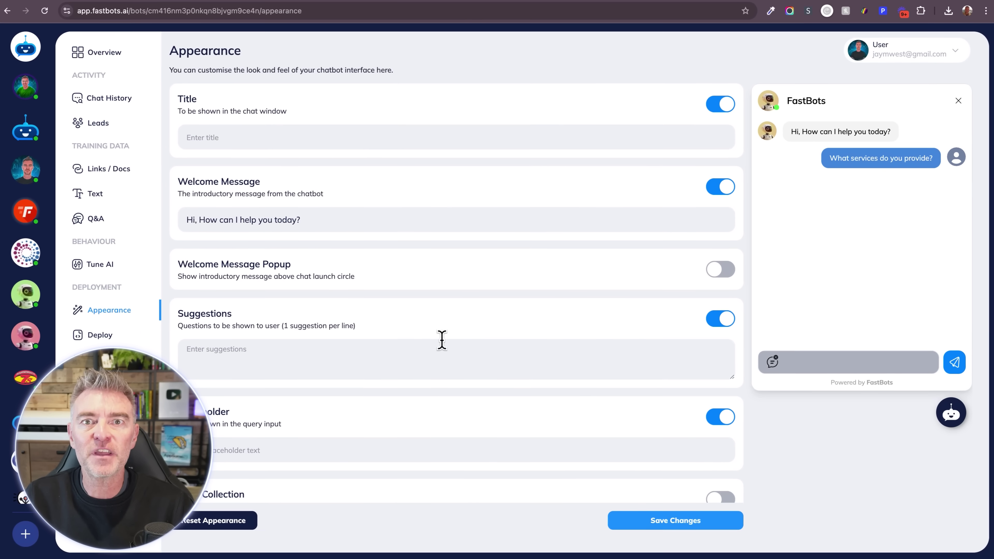
- Save the navy styling, review the Hair & Body Wash for Men page, then return to FastBots
click(665, 527)
click(242, 1)
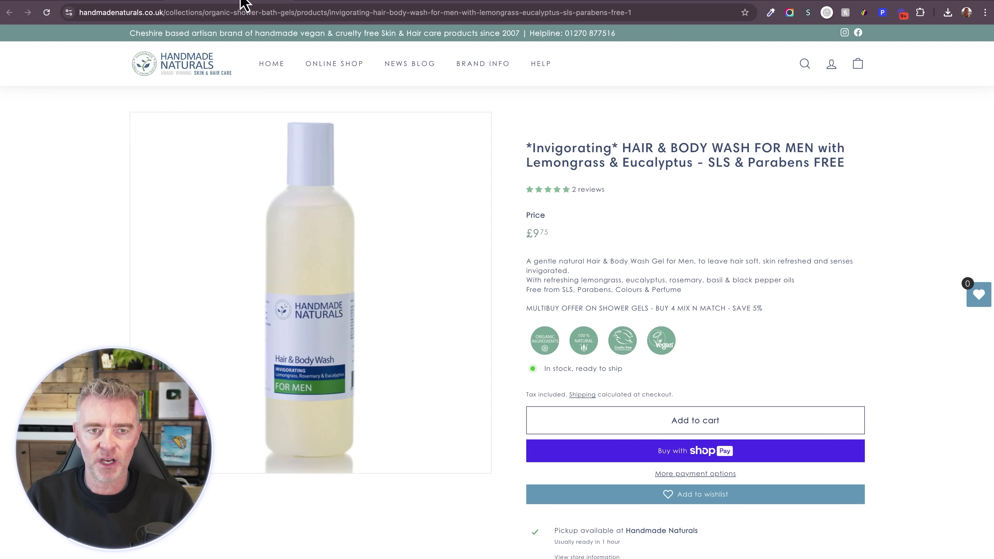
scroll(607, 304, down, 8)
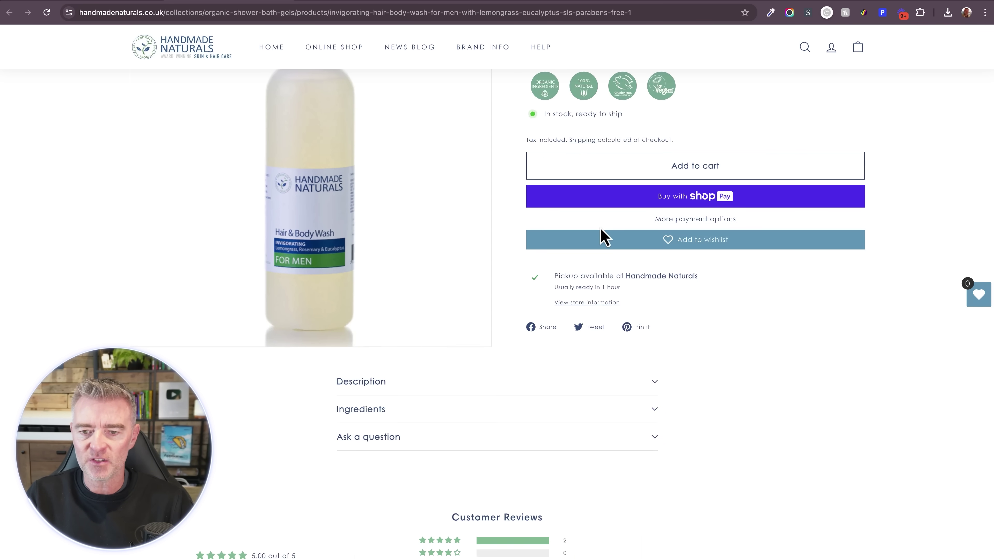
scroll(602, 235, up, 8)
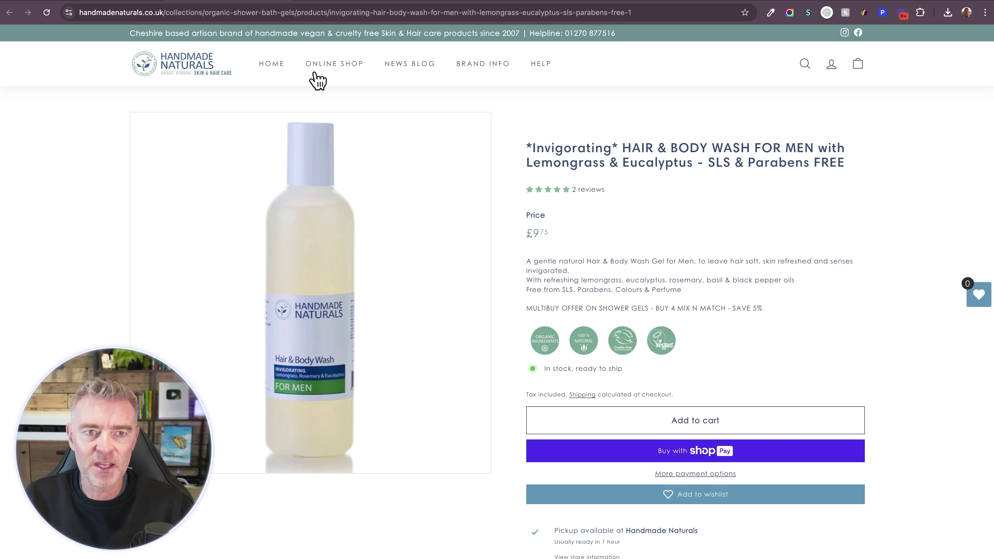
click(108, 1)
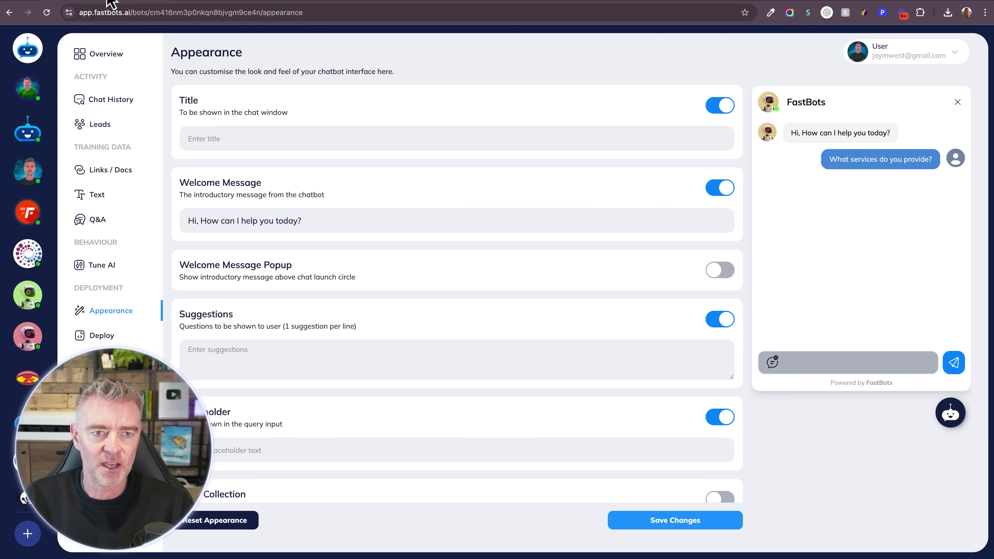
- Open the FastBots.ai bot's Overview from My Bots and pan its Popular Countries map to Europe, Africa and India
click(28, 54)
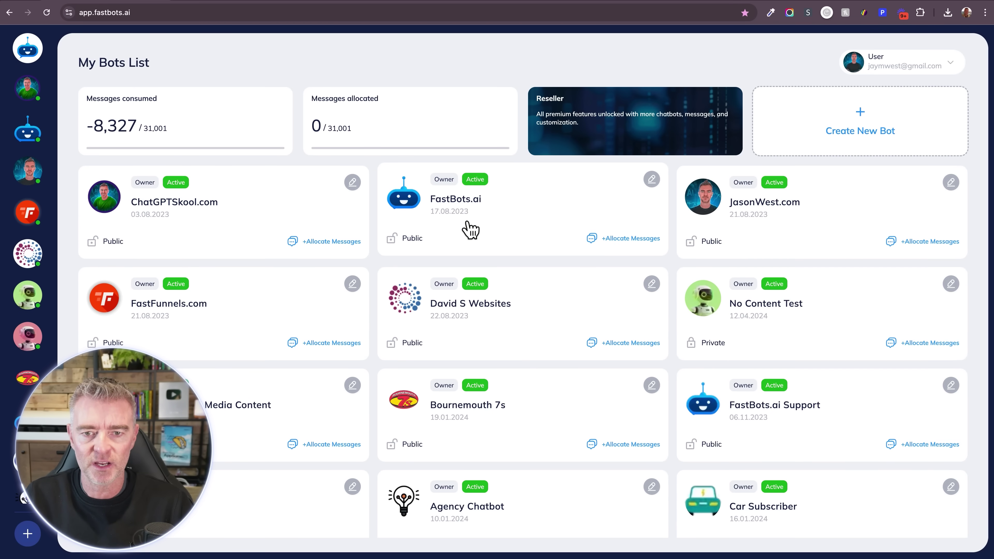
click(471, 230)
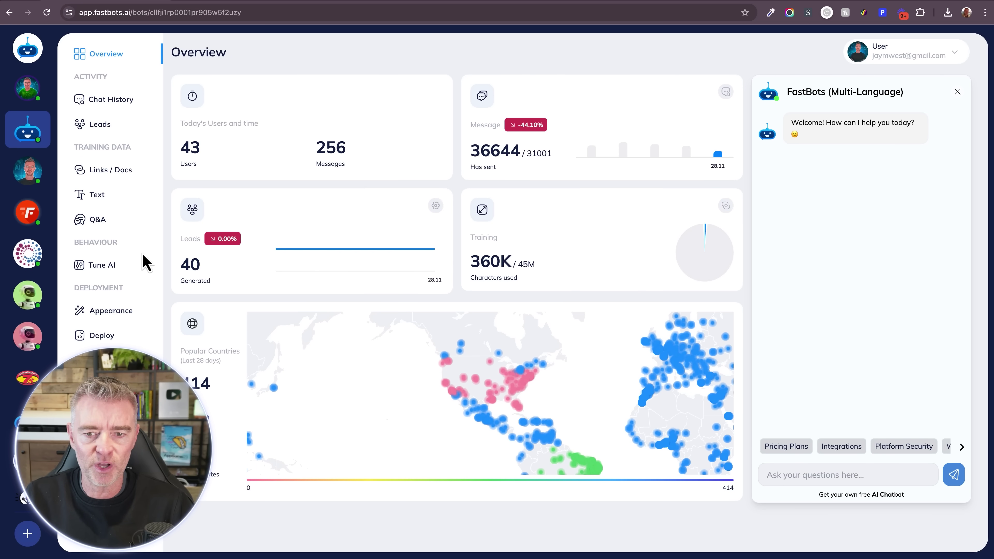
drag(648, 380, 499, 366)
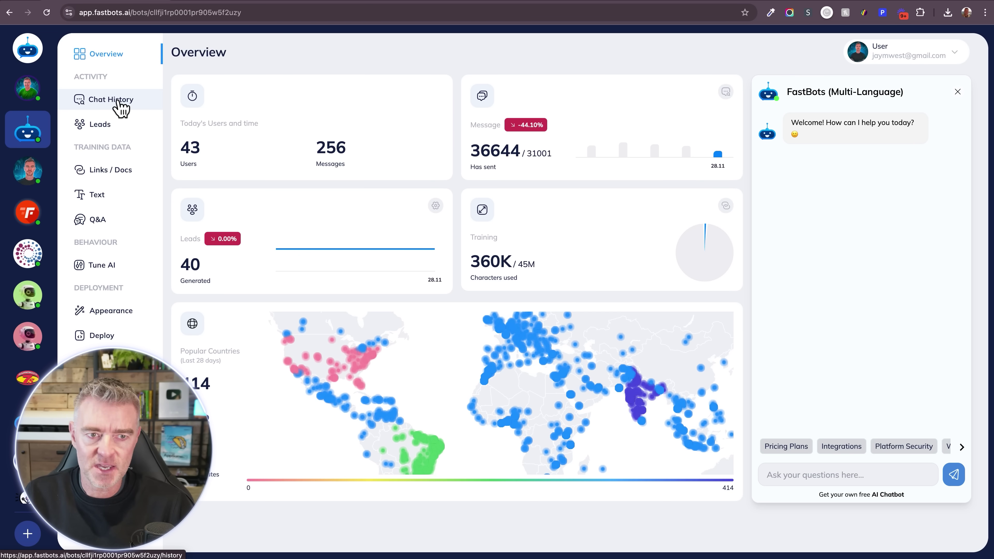
- Open the FastBots.ai bot's chat history and tick the Thailand conversation
click(113, 102)
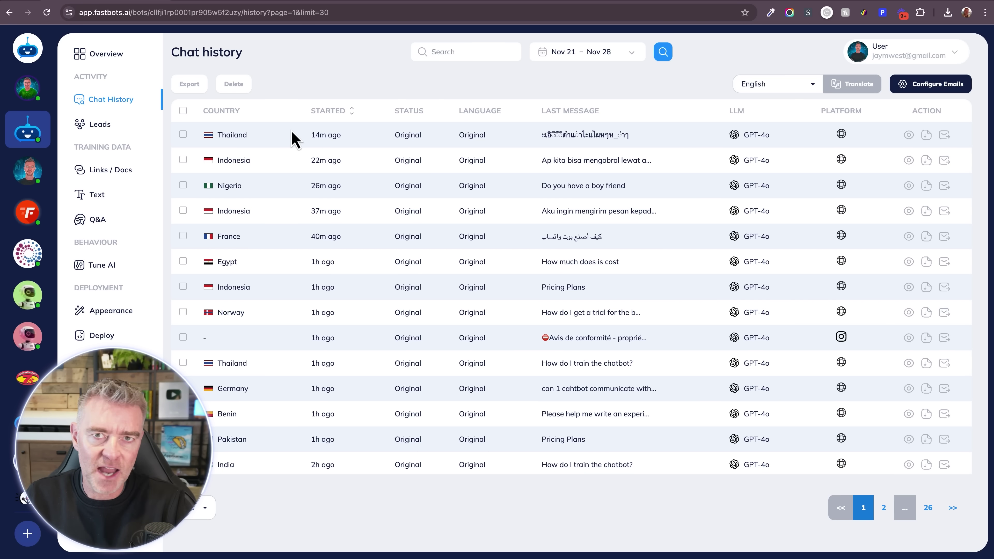
click(183, 135)
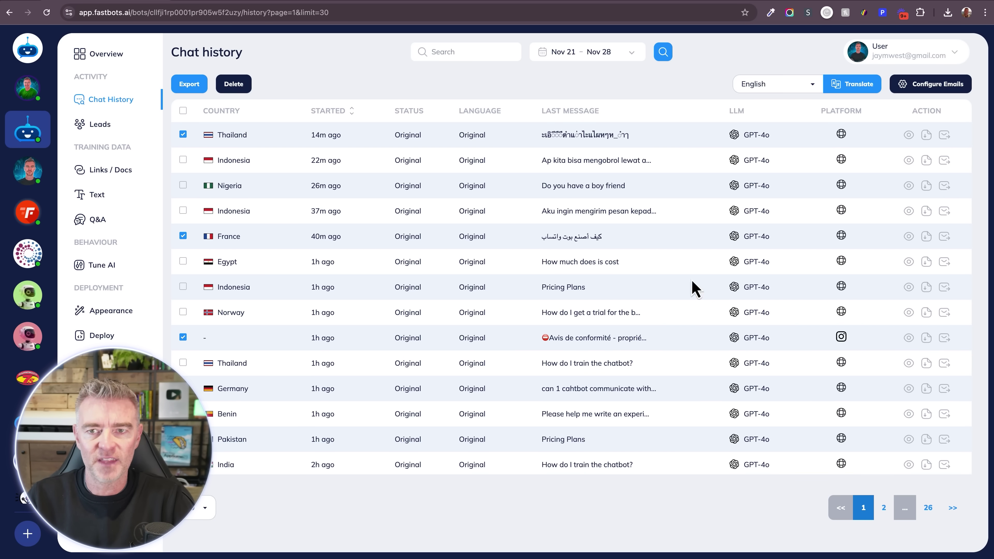
- Translate the selected conversations, browsing the language list but keeping English as the target
click(862, 90)
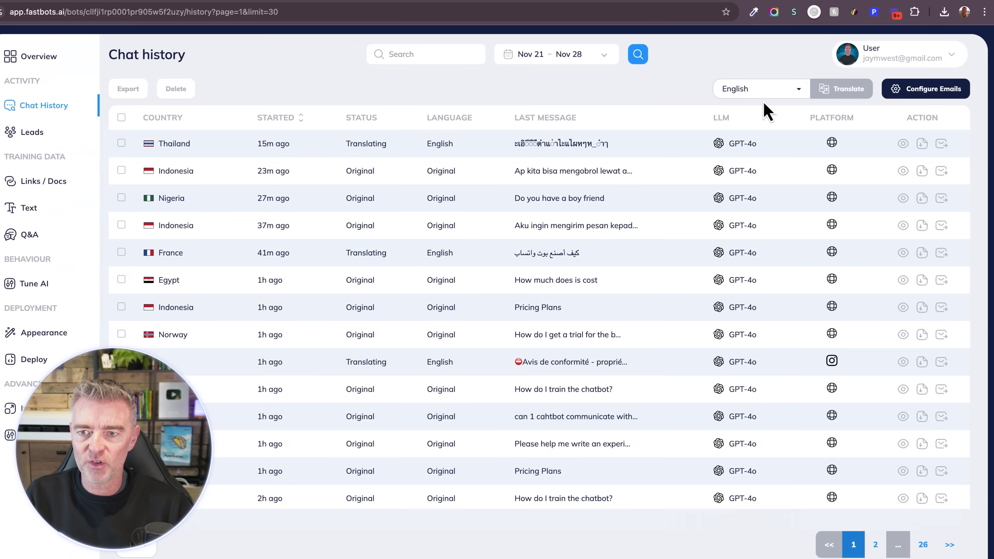
click(779, 84)
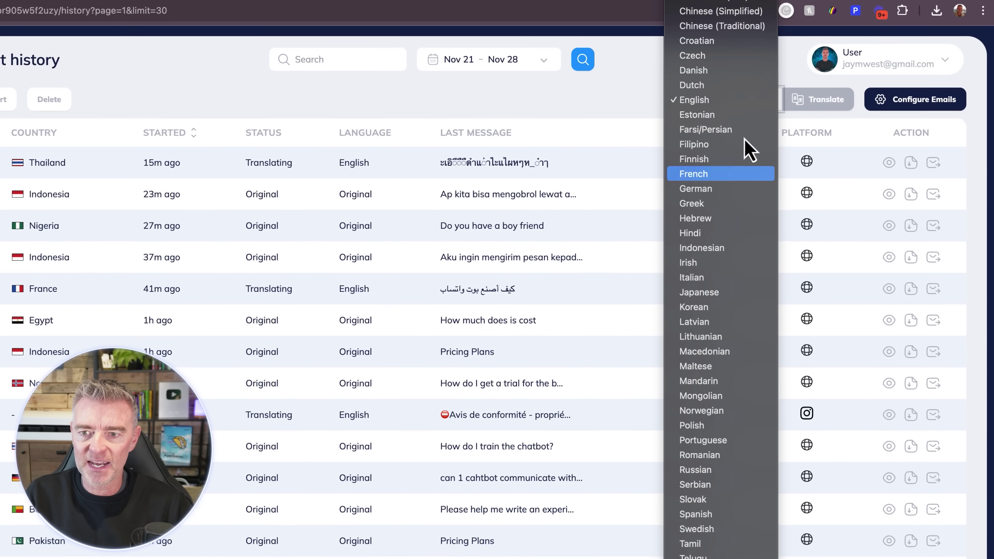
click(638, 100)
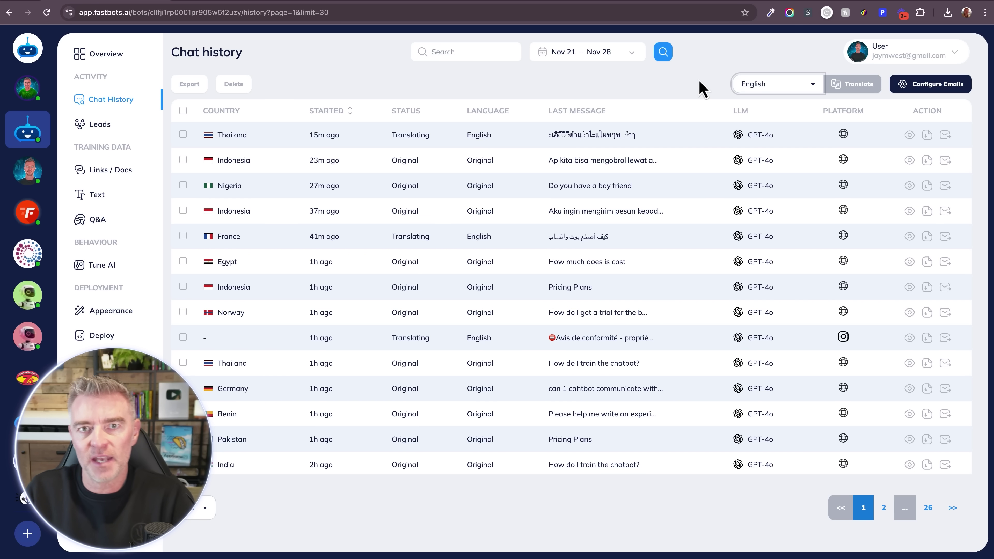
click(763, 58)
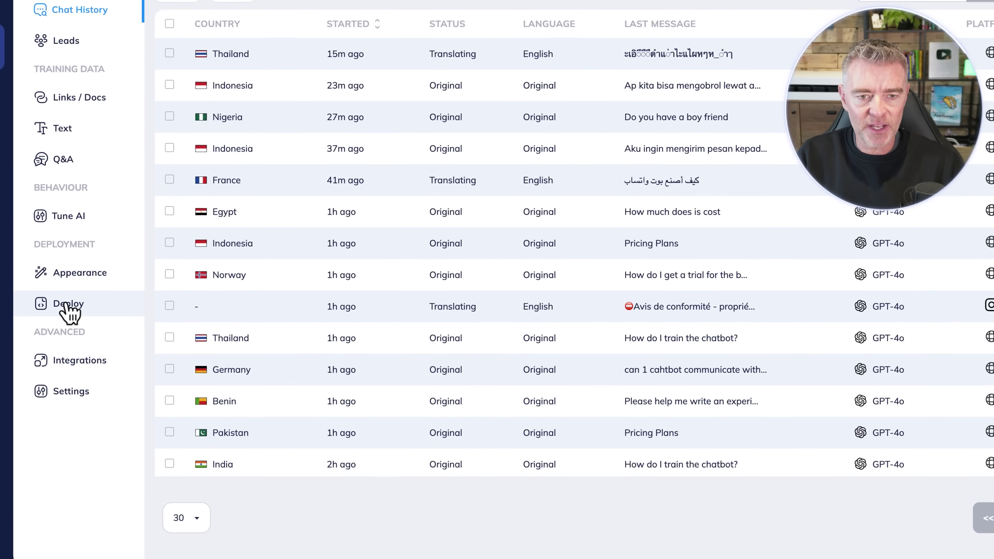
- View the bot's deploy link and embed code, then check chat history for the translated rows
click(102, 336)
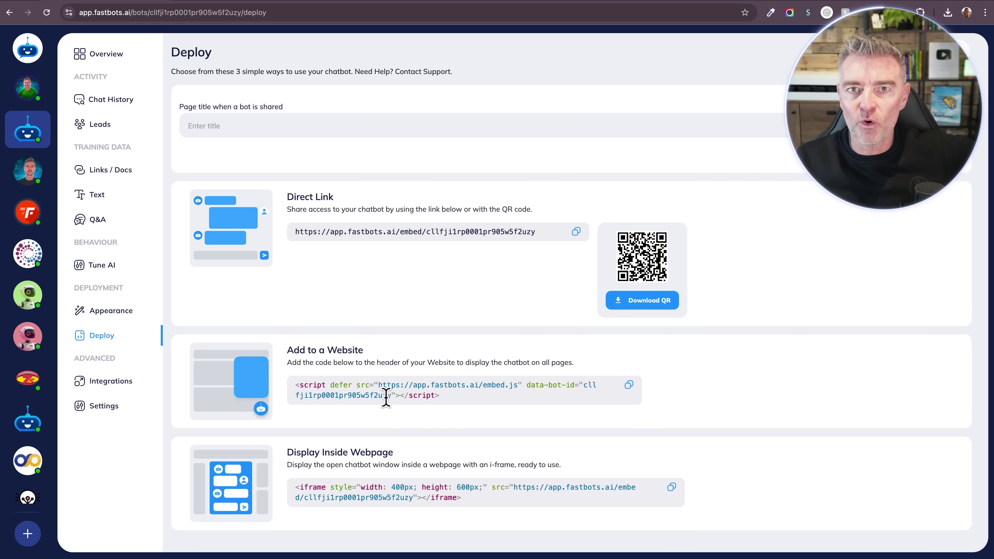
click(116, 98)
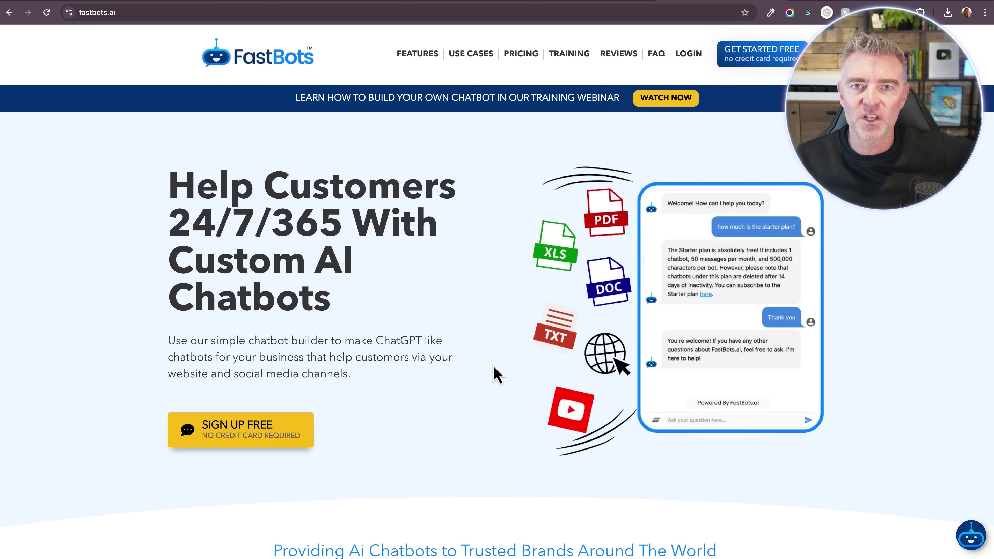
scroll(497, 374, down, 1)
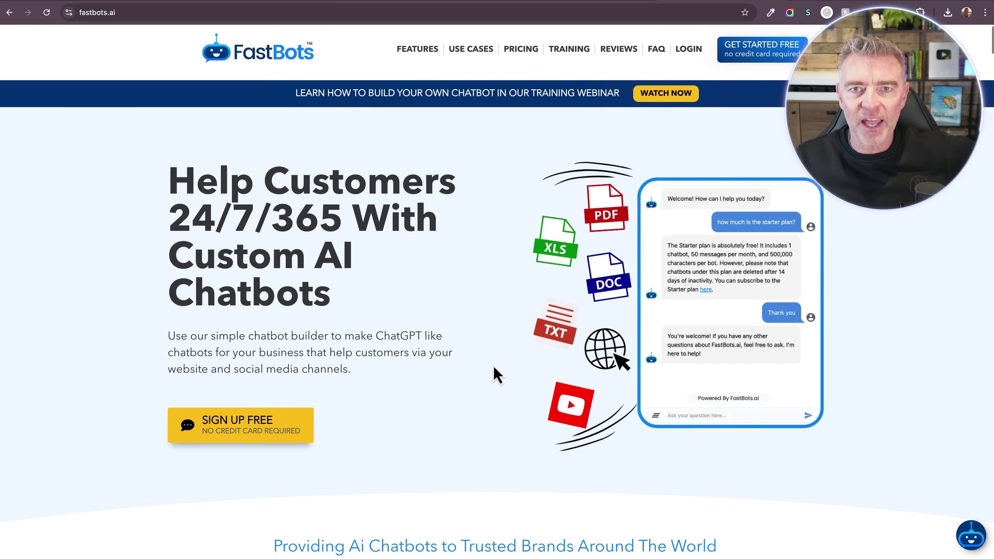
scroll(497, 375, up, 1)
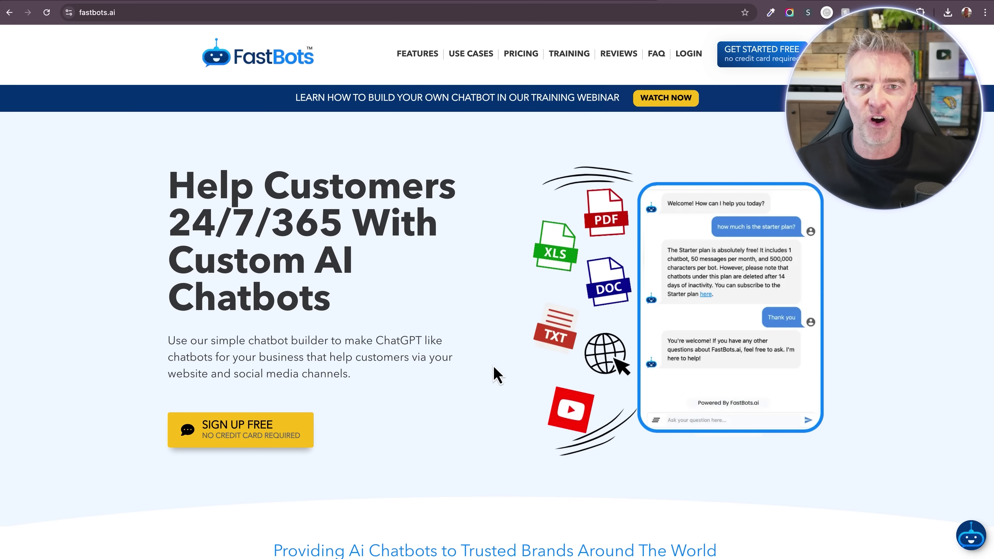